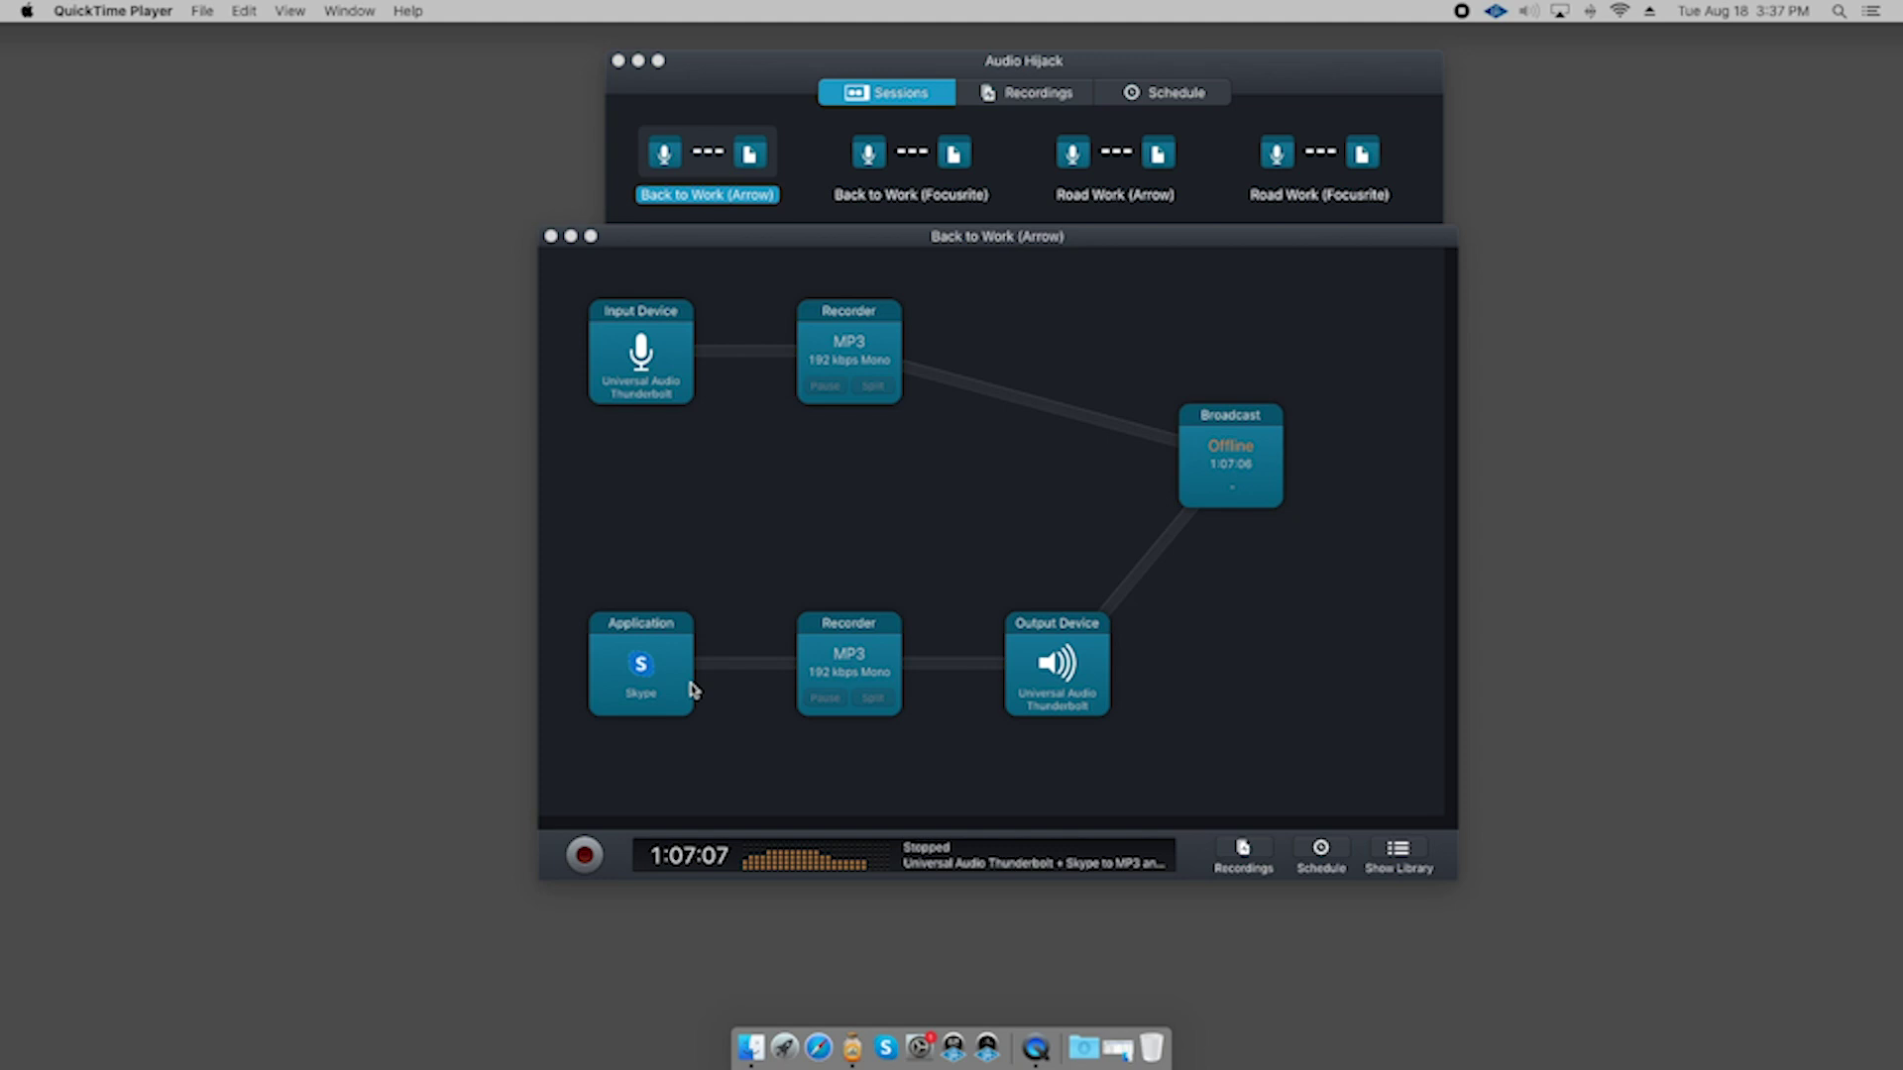
- Check the Skype source, then show the Skype recorder's MP3 settings: 192 kbps, 48000 Hz, mono
click(664, 679)
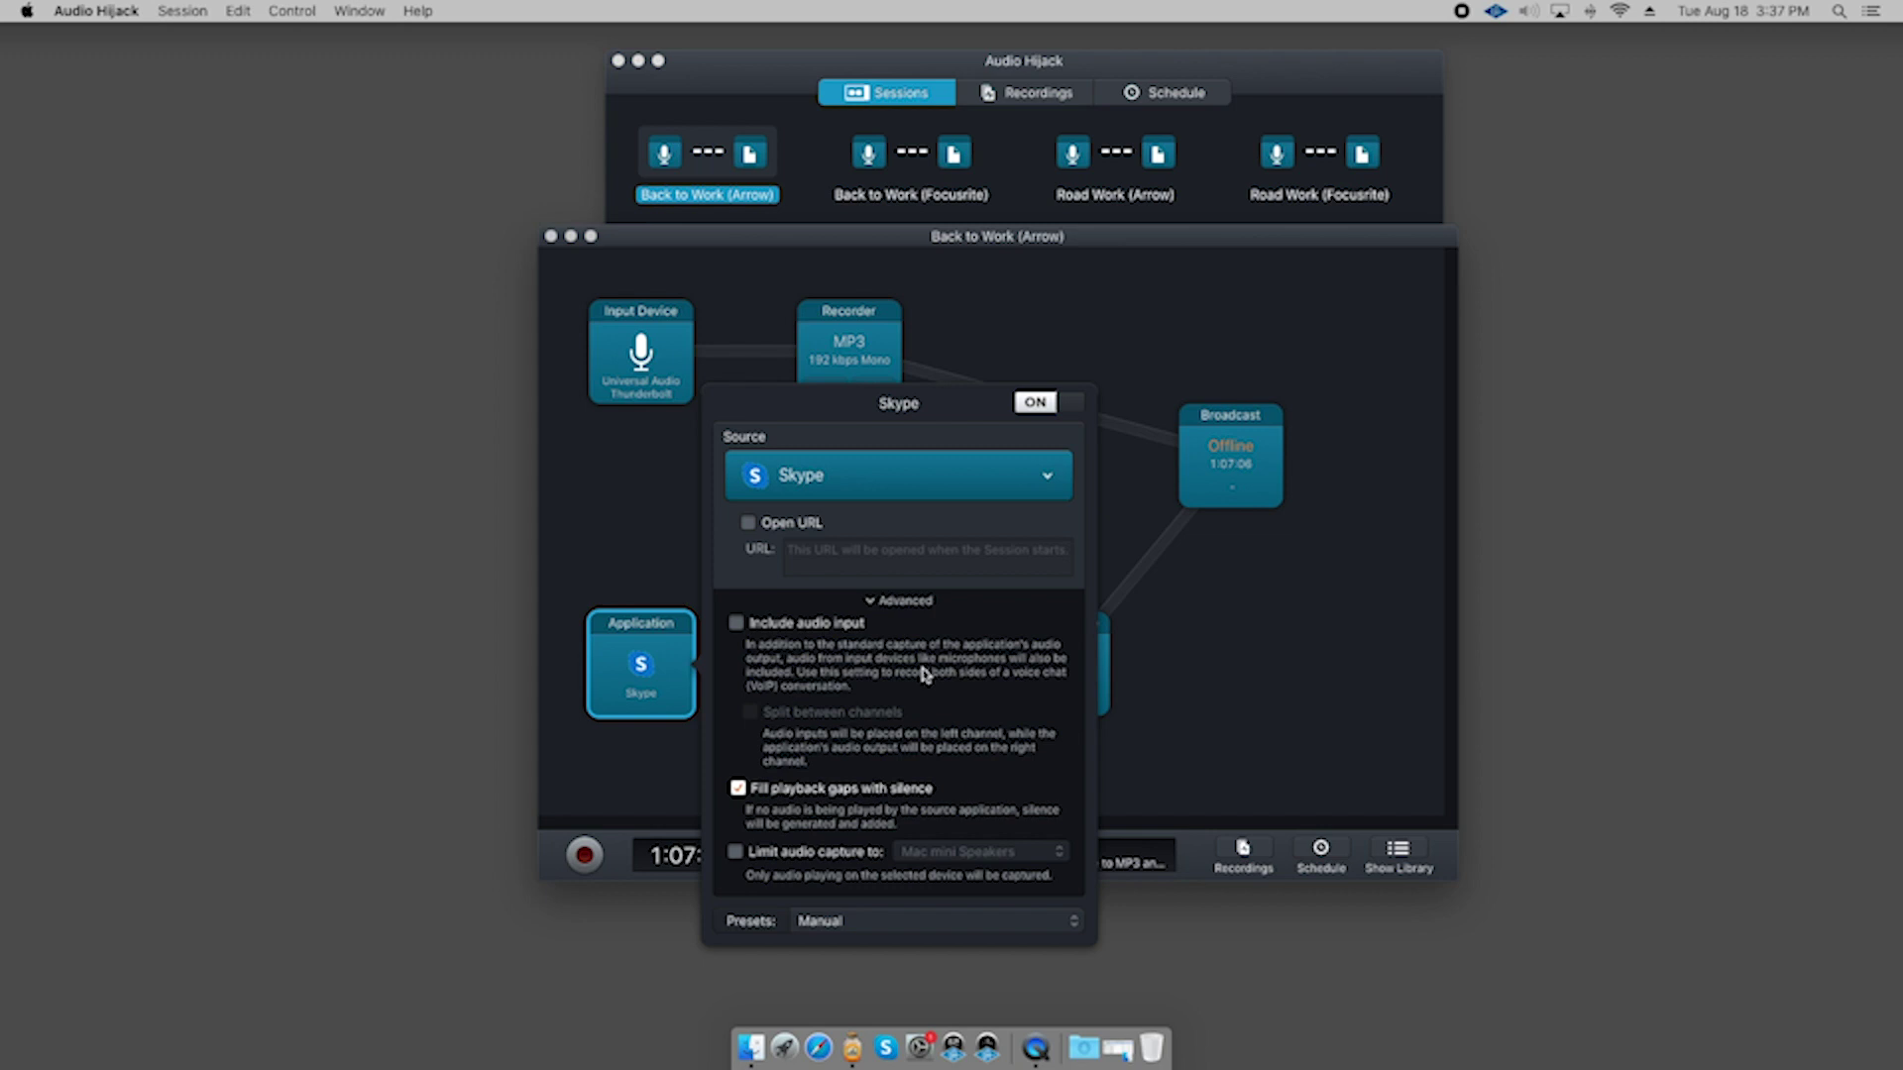
click(649, 540)
click(870, 640)
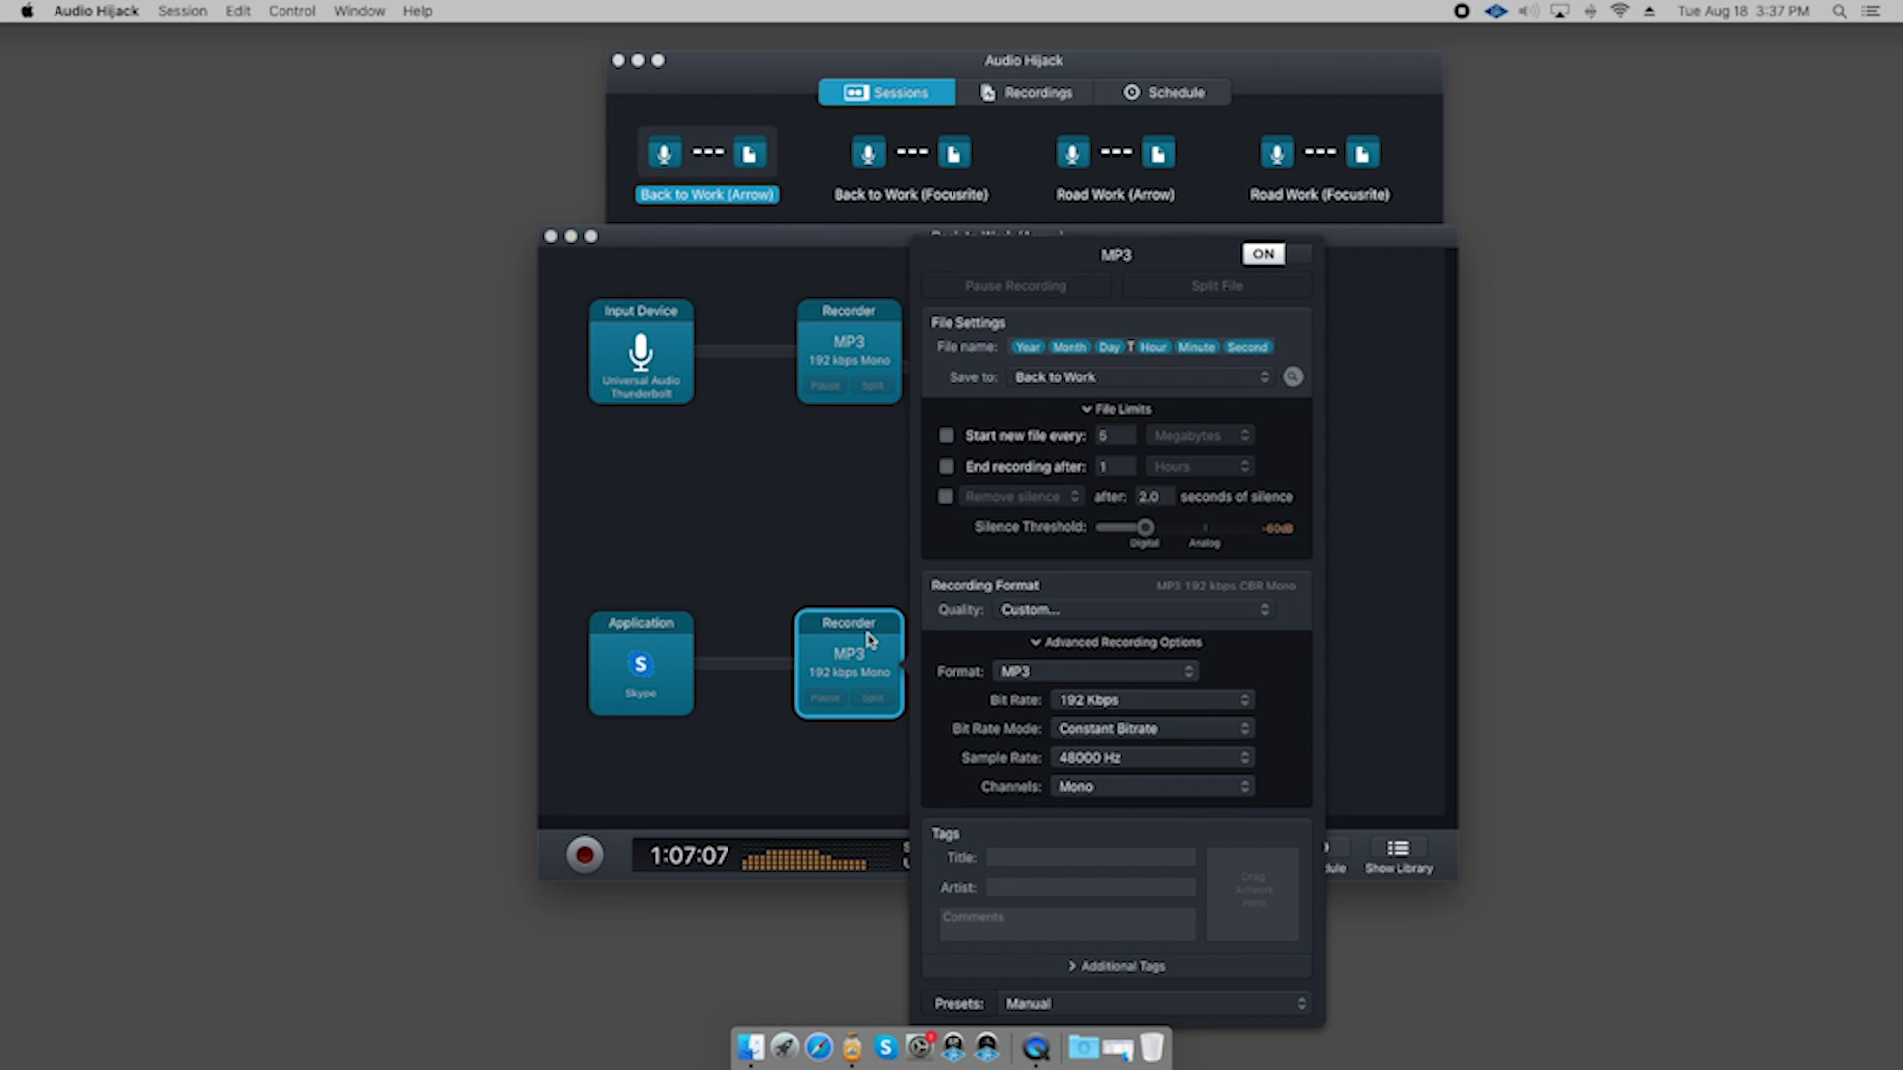
- Dismiss the recorder popover and check the Output Device block's settings, leaving the Back to Work (Arrow) graph in view
click(852, 561)
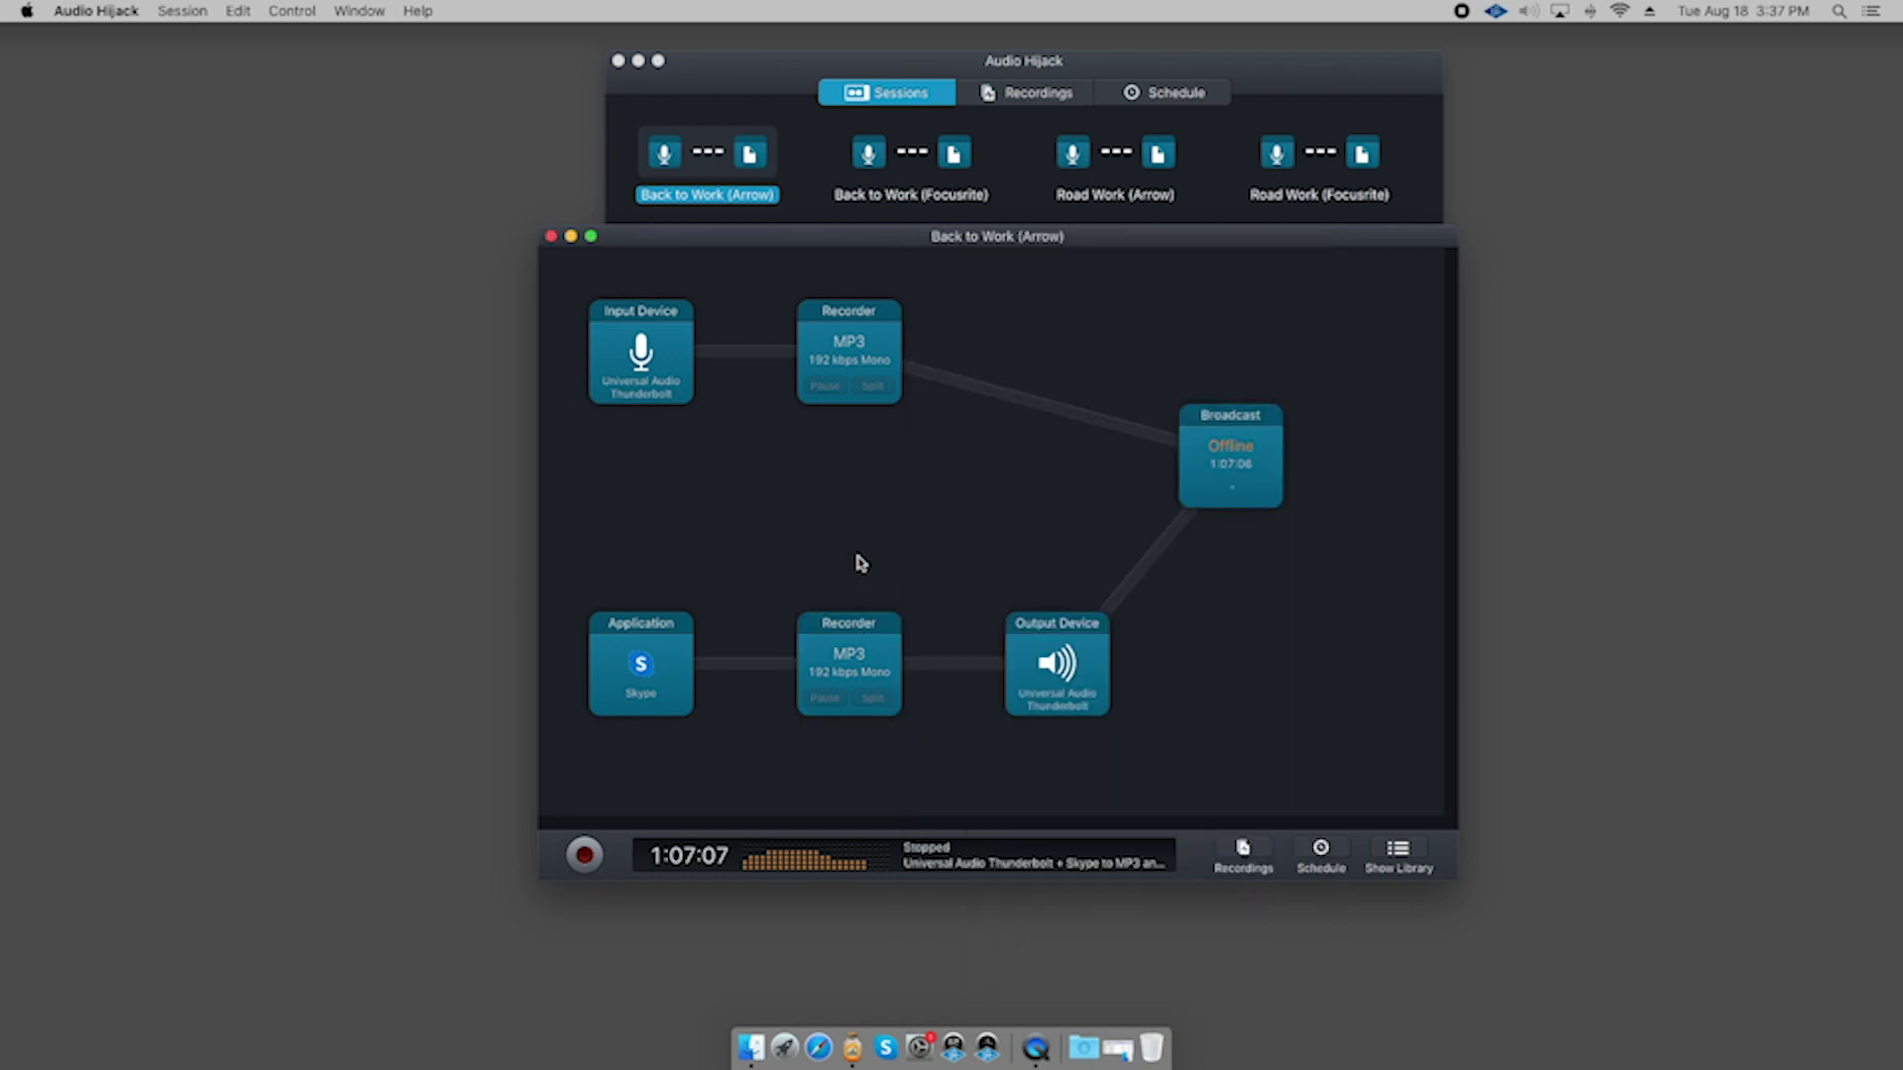
click(1105, 673)
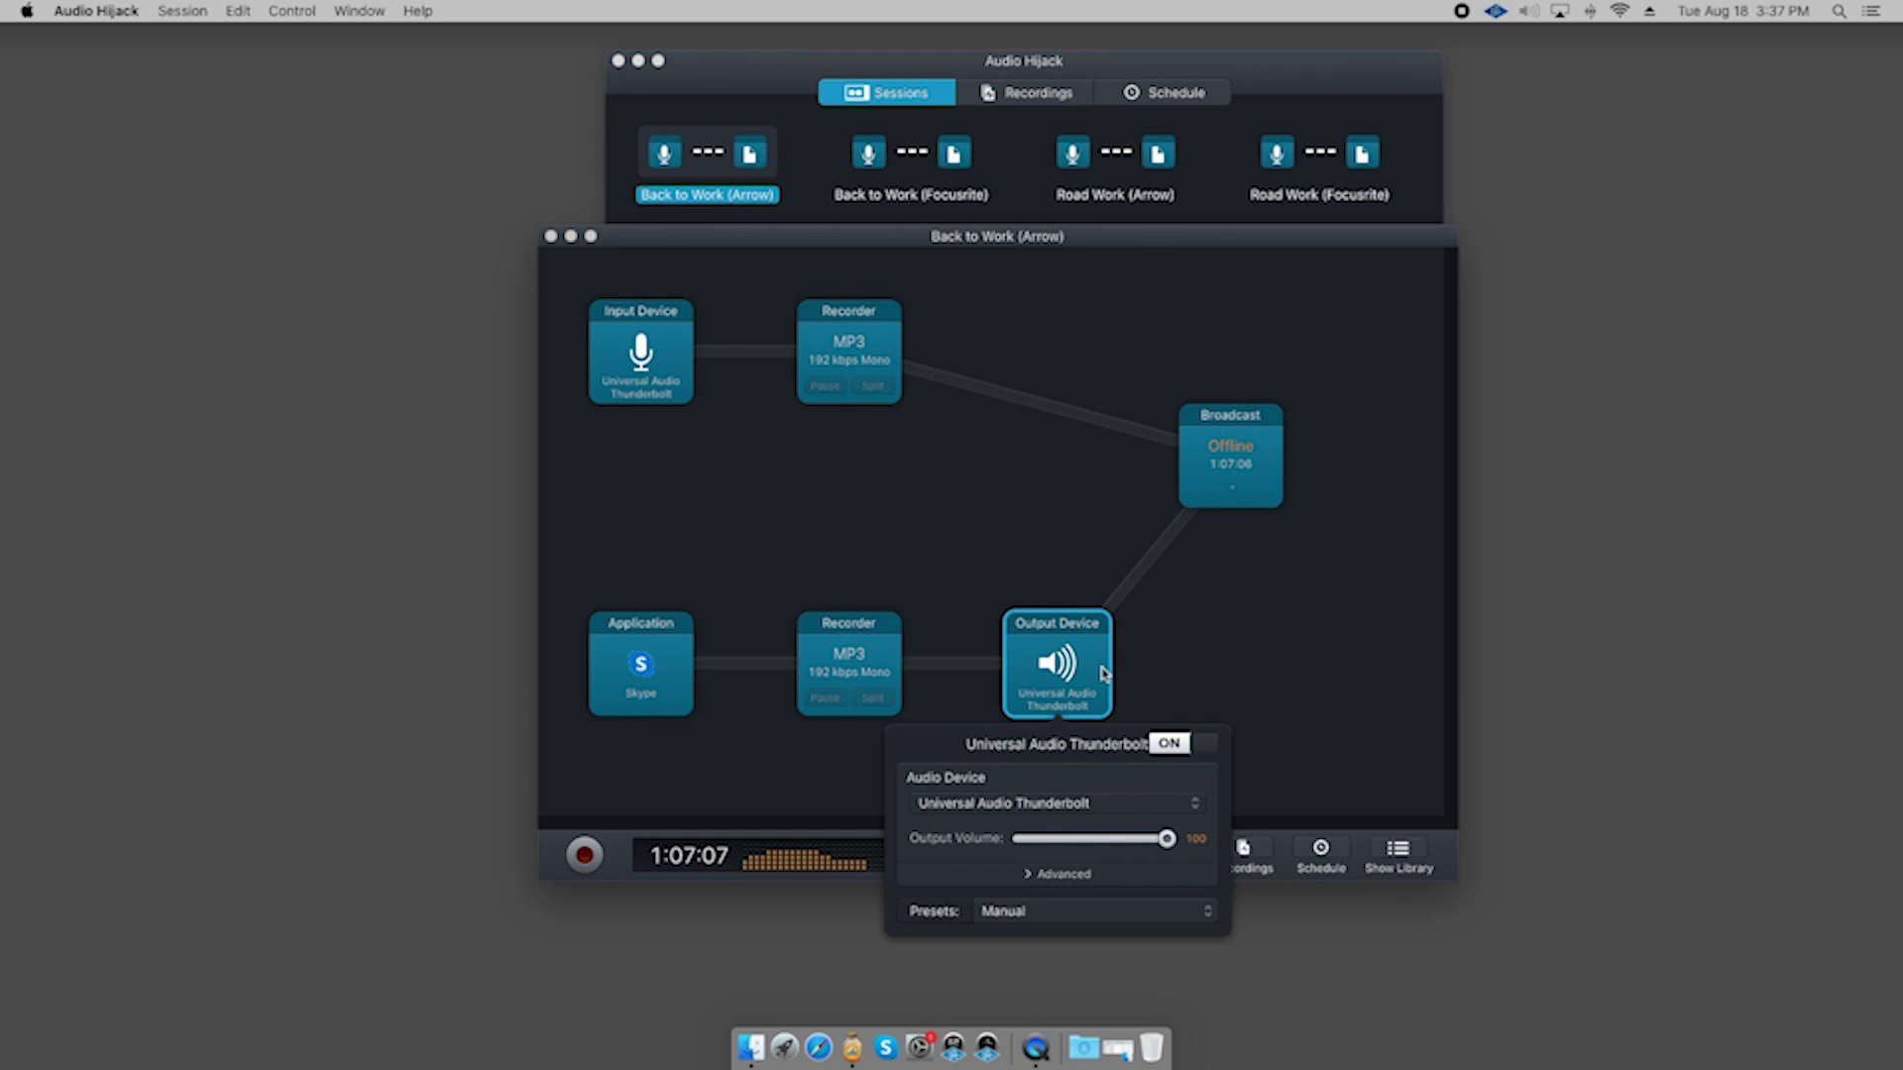
click(1186, 666)
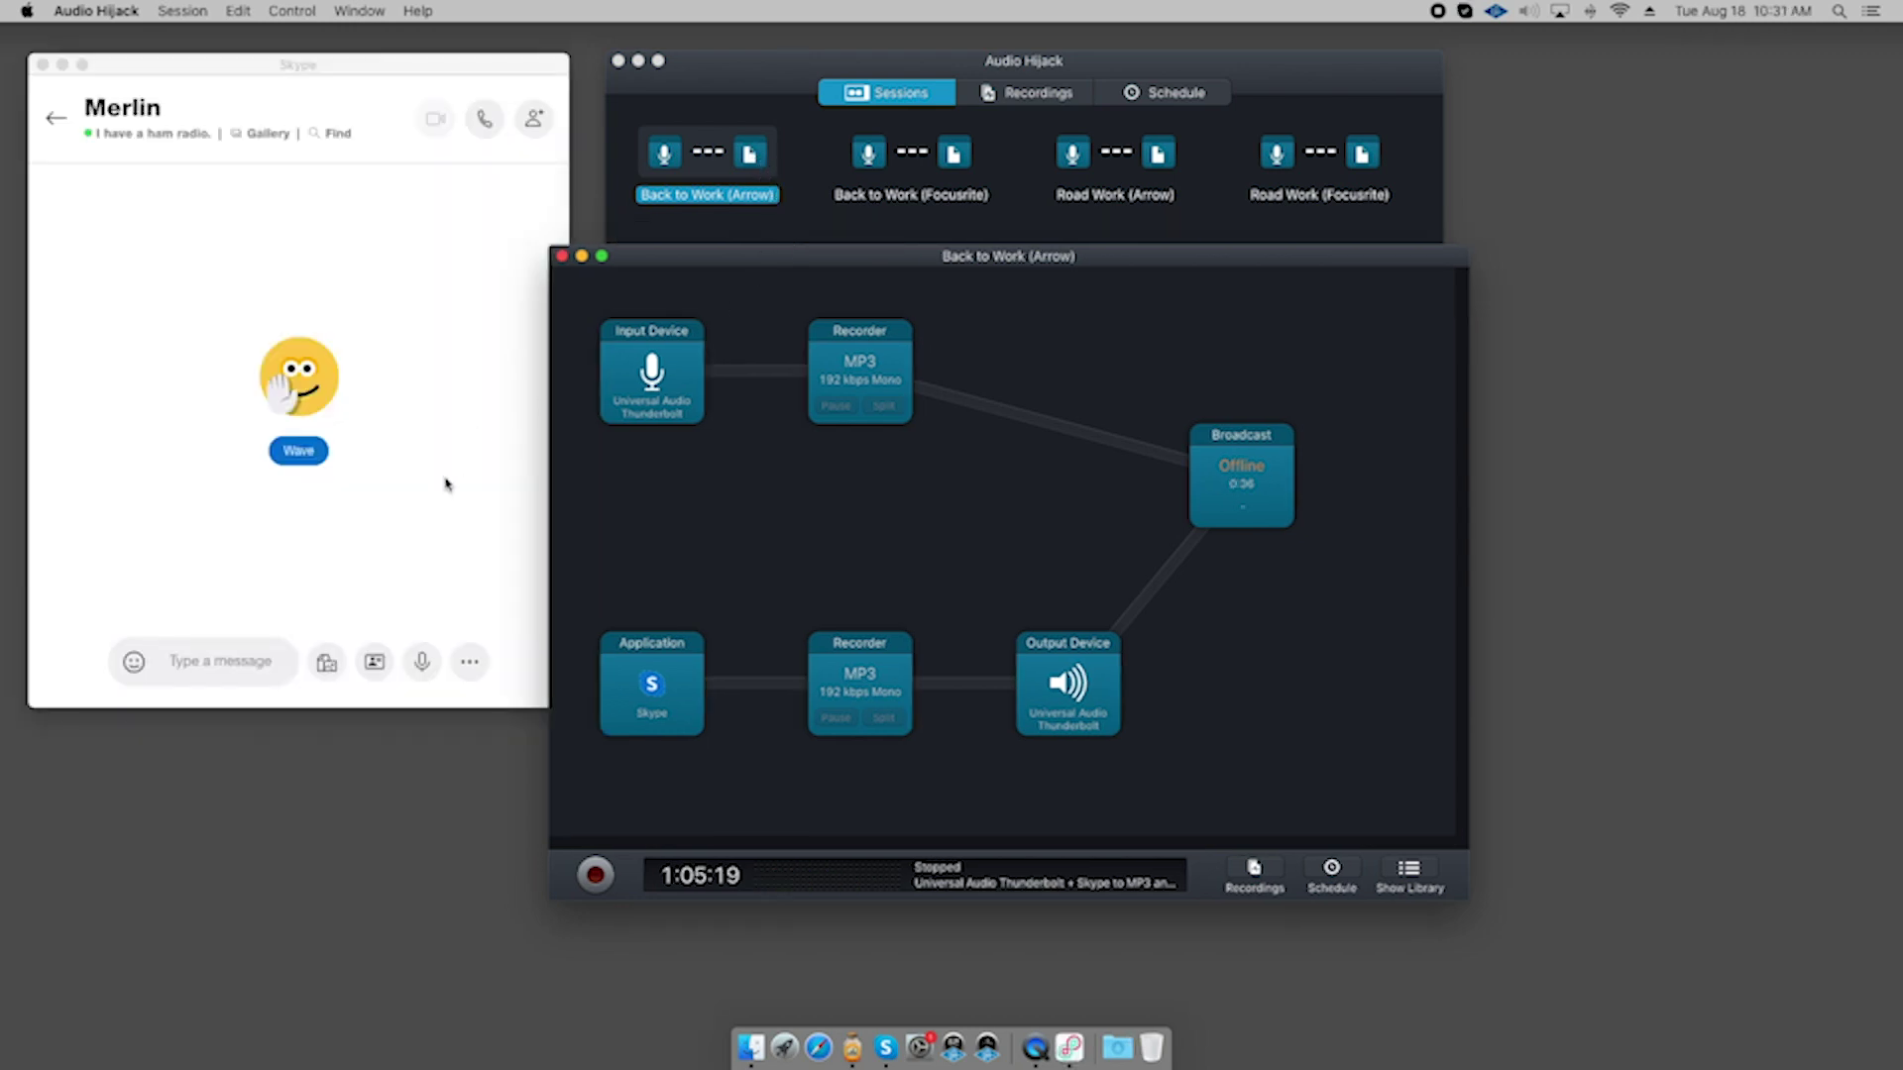
- Start recording the Back to Work (Arrow) session, begin the Skype call and tidy both windows
click(595, 875)
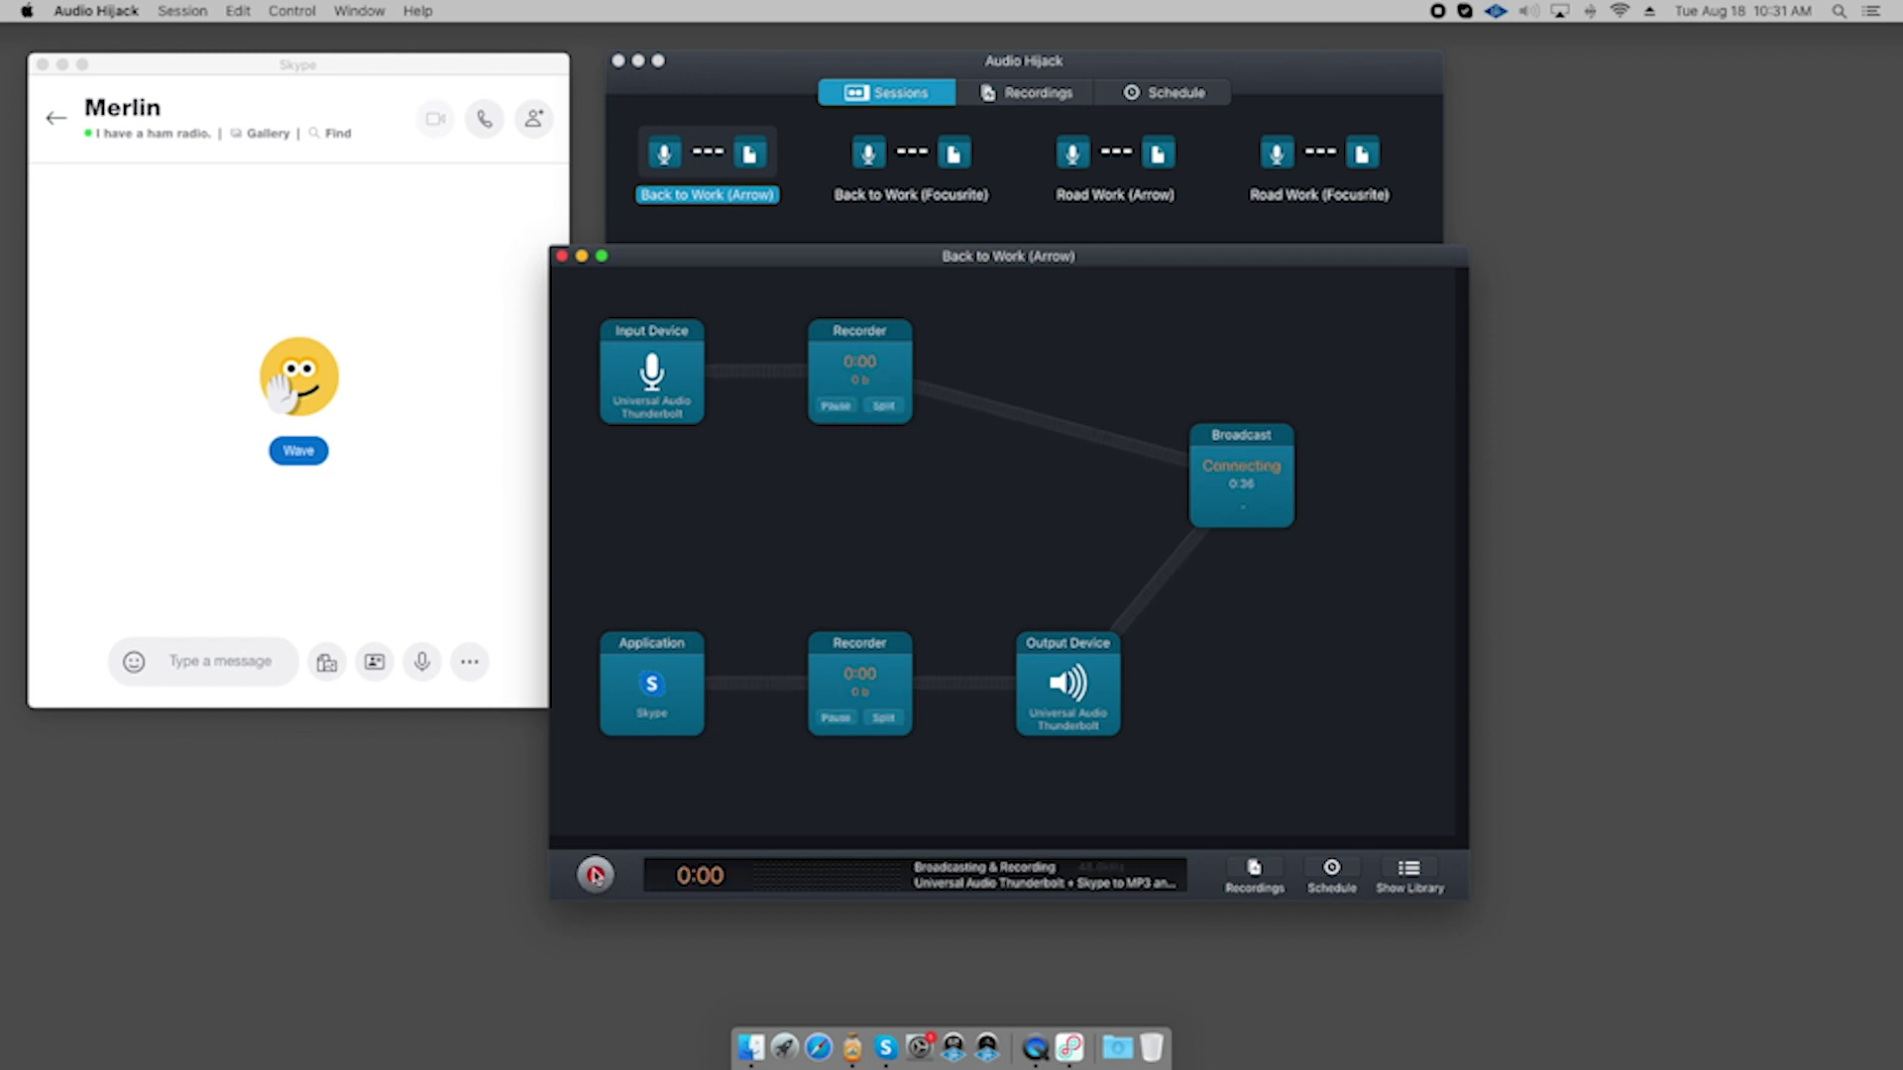
click(484, 119)
drag(694, 259, 721, 252)
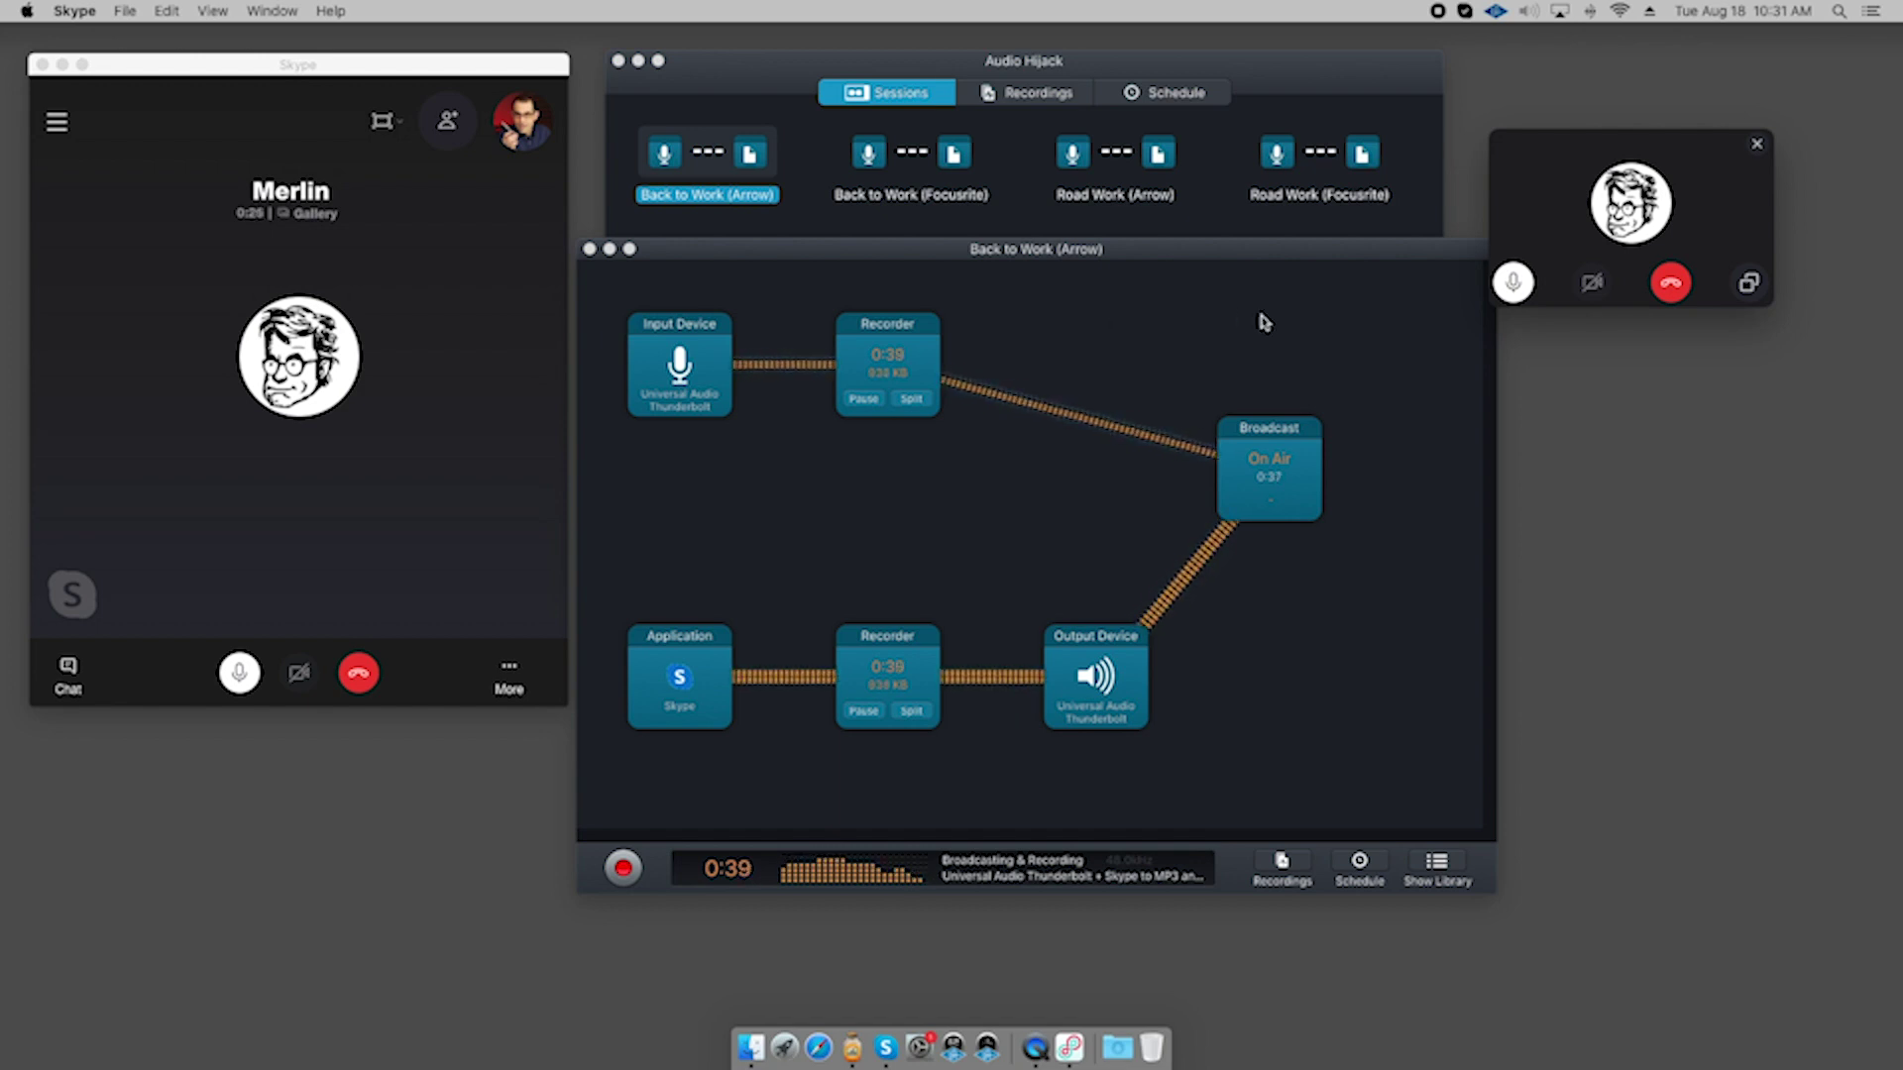
drag(1552, 139, 1584, 111)
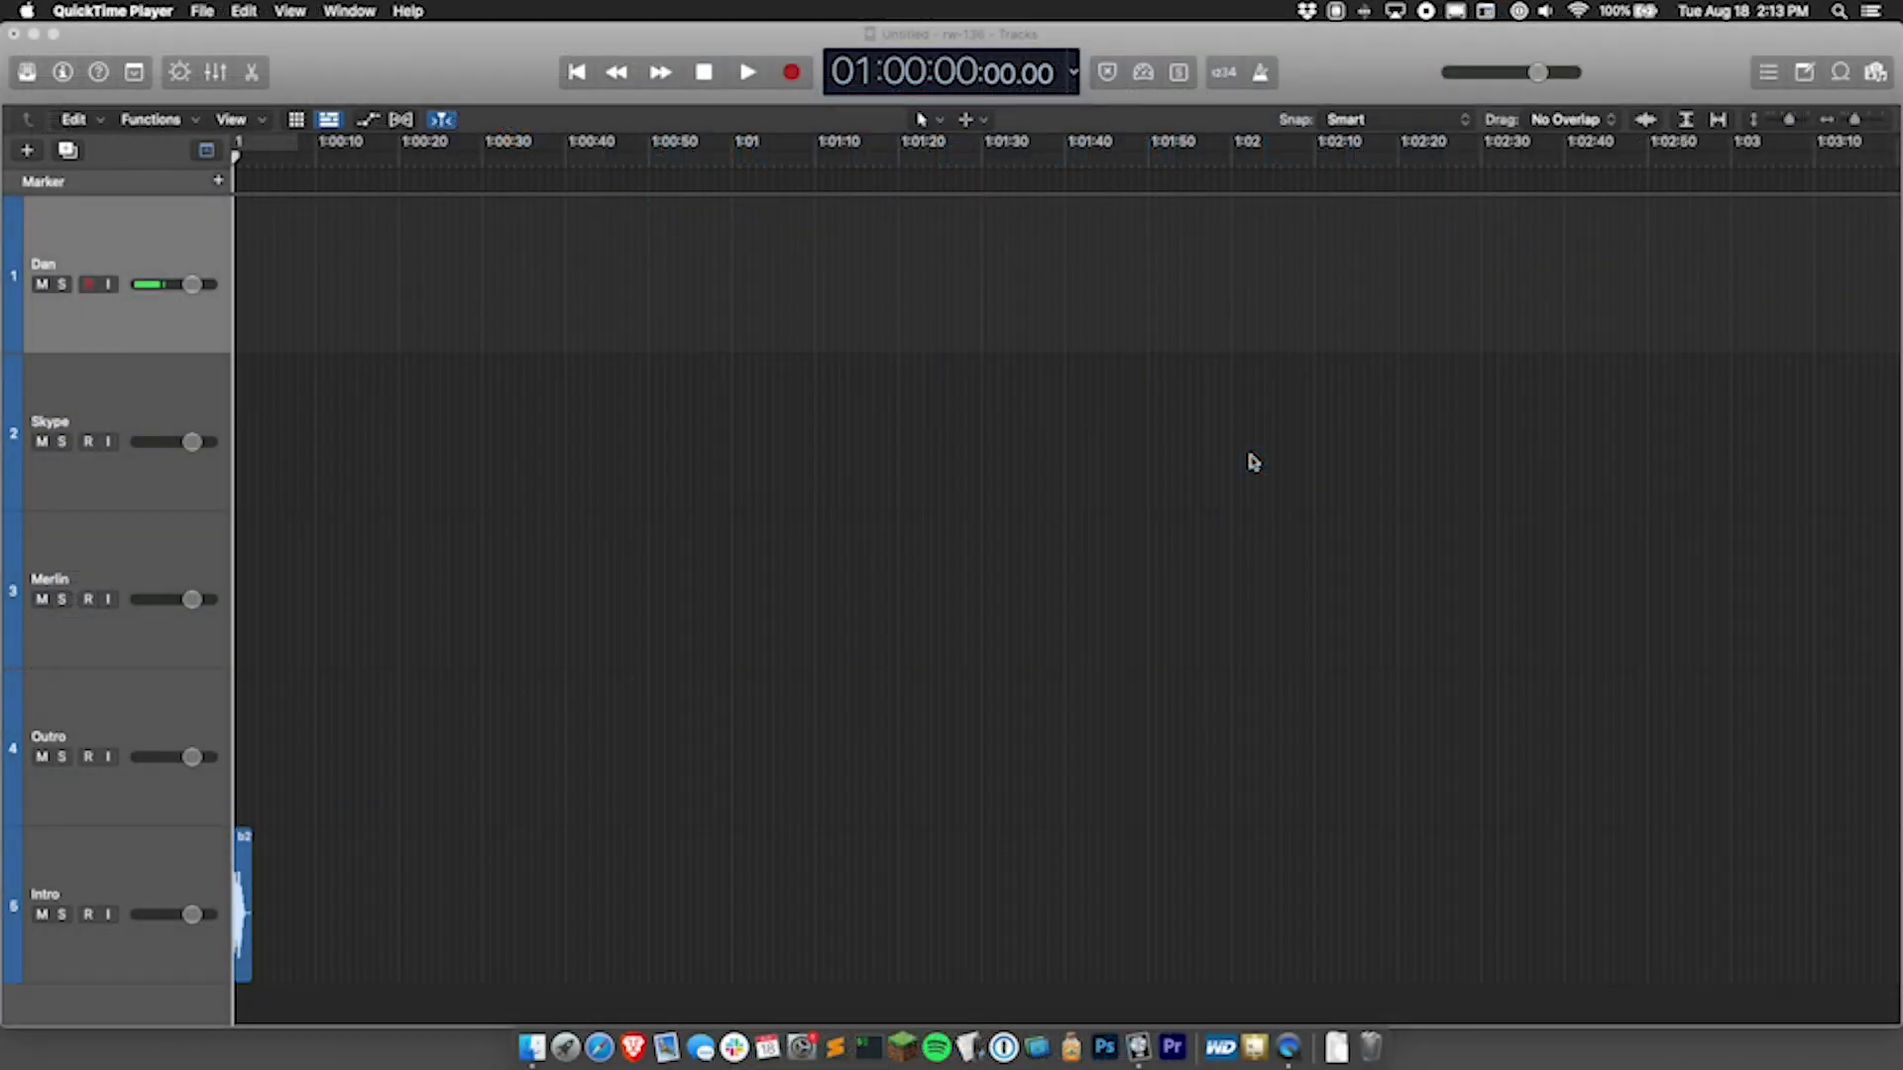
- Place Dan.mp3, Skype.mp3 and Merlin - Local.mp3 on their Logic tracks, with Dan's region at the start
key(super+Tab)
key(super+Tab)
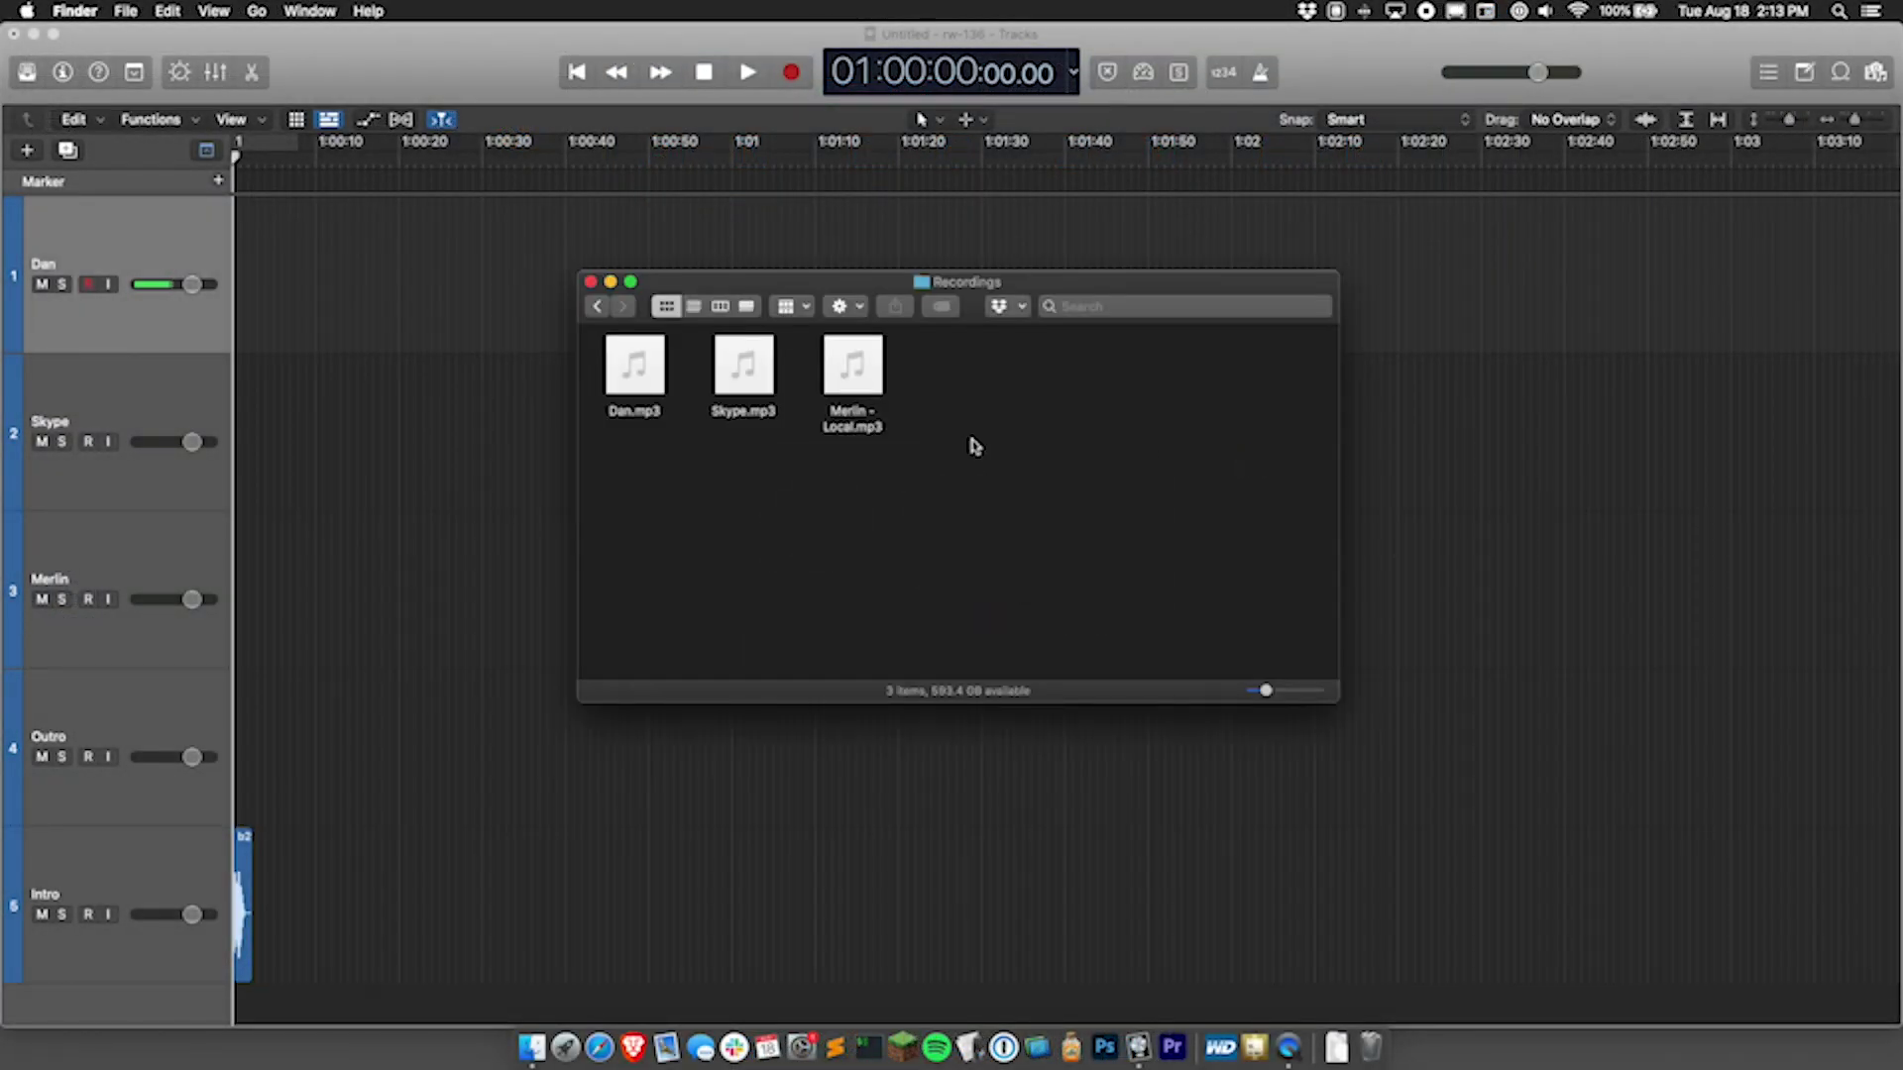
drag(635, 366, 415, 285)
drag(745, 367, 474, 458)
mouse_move(879, 393)
mouse_down()
mouse_move(782, 518)
mouse_move(426, 507)
mouse_up()
drag(624, 220, 436, 220)
scroll(502, 446, up, 5)
- Move the Skype and Merlin regions left and fine-tune Merlin to align with Skype and Dan
click(904, 425)
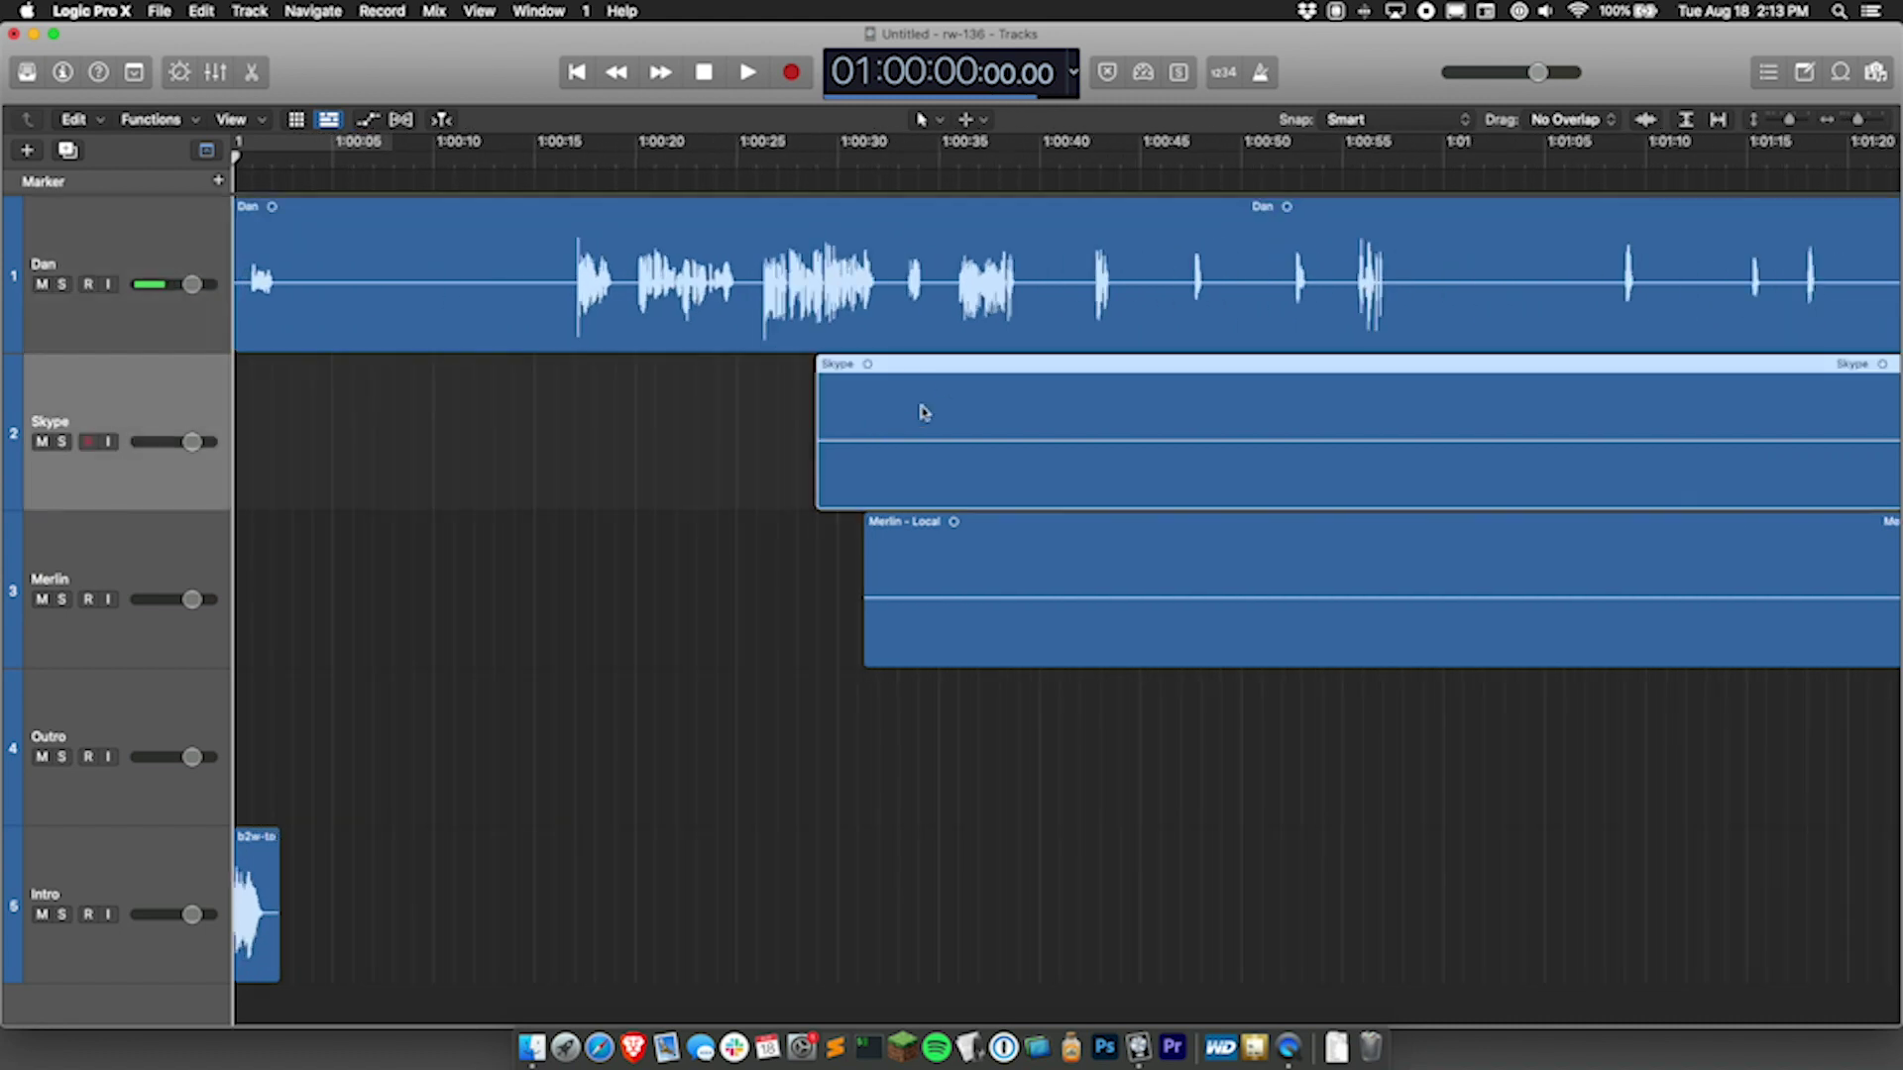
drag(945, 375, 359, 395)
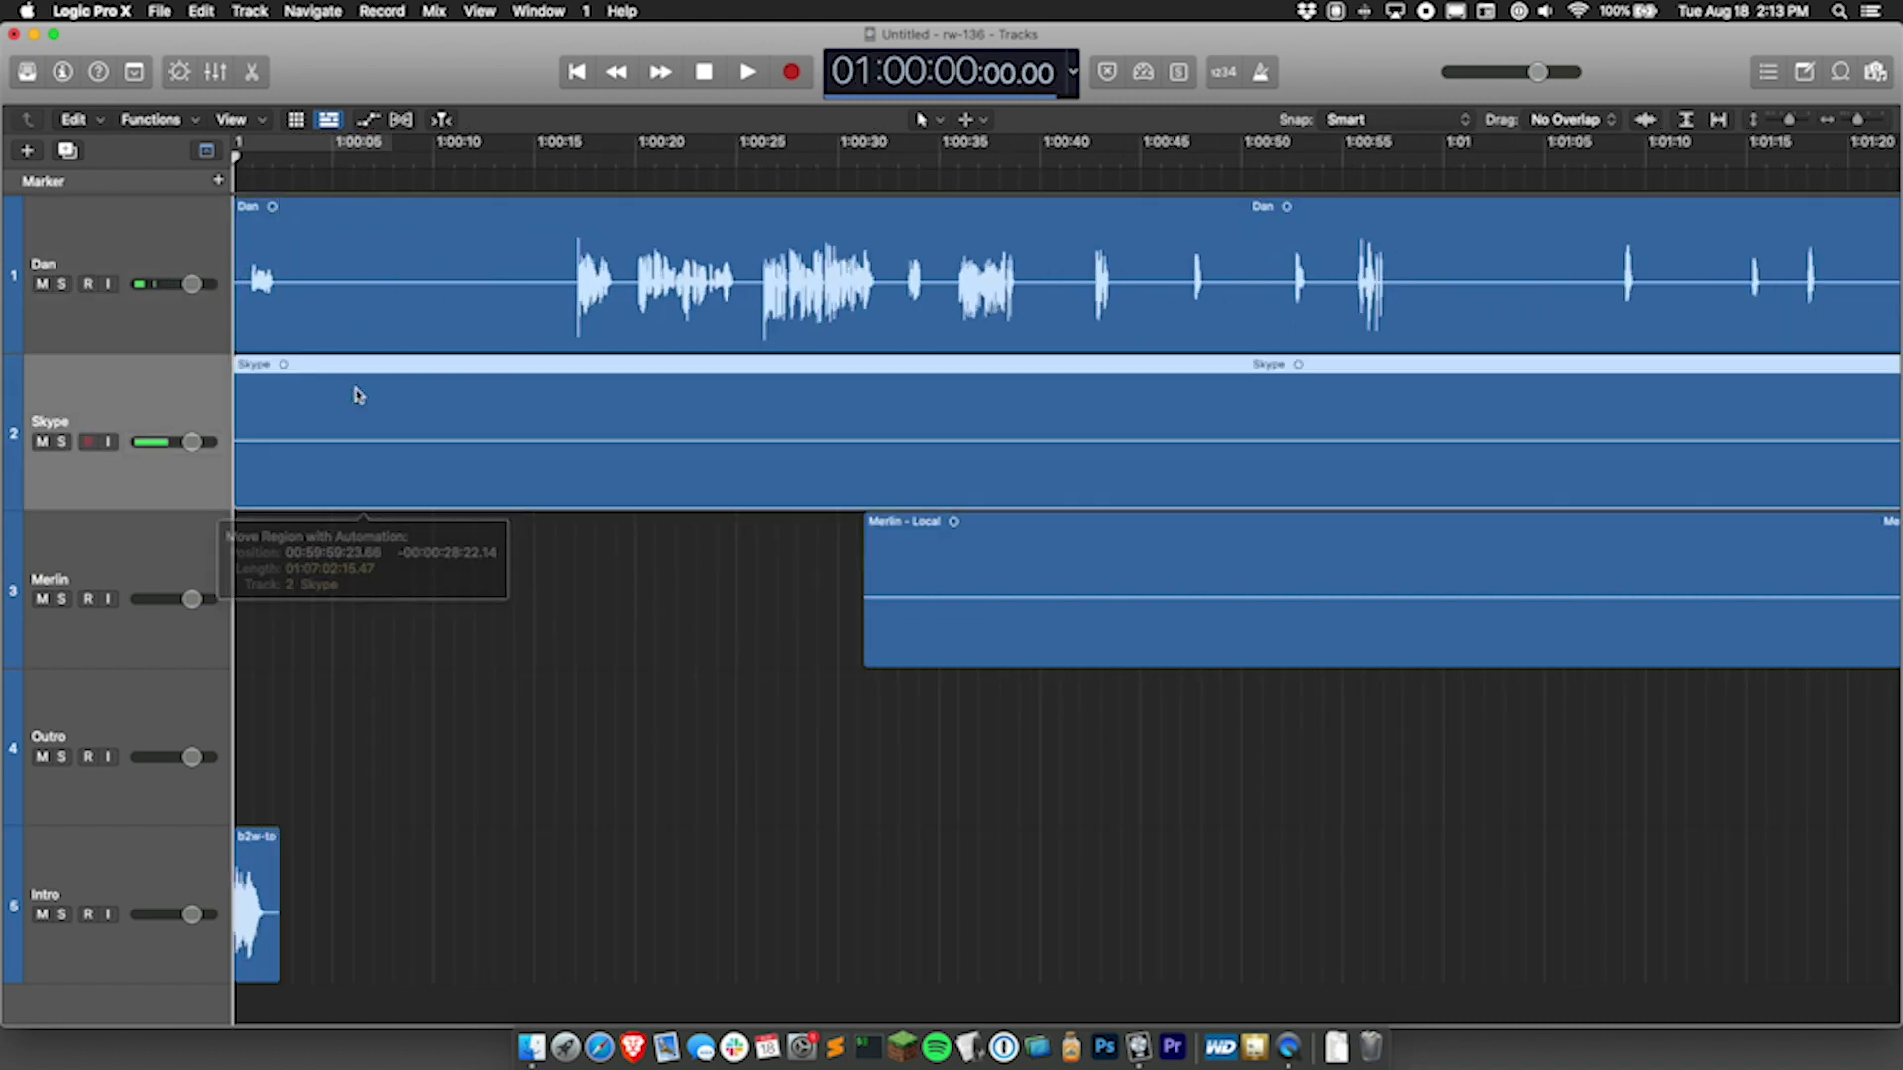
click(942, 567)
mouse_move(1054, 527)
mouse_down()
mouse_move(616, 544)
mouse_move(692, 526)
mouse_move(667, 526)
mouse_up()
key(super+Right)
key(super+Right)
drag(961, 526, 968, 533)
key(super+Right)
key(super+Right)
scroll(947, 533, right, 5)
scroll(923, 533, right, 2)
drag(912, 530, 916, 531)
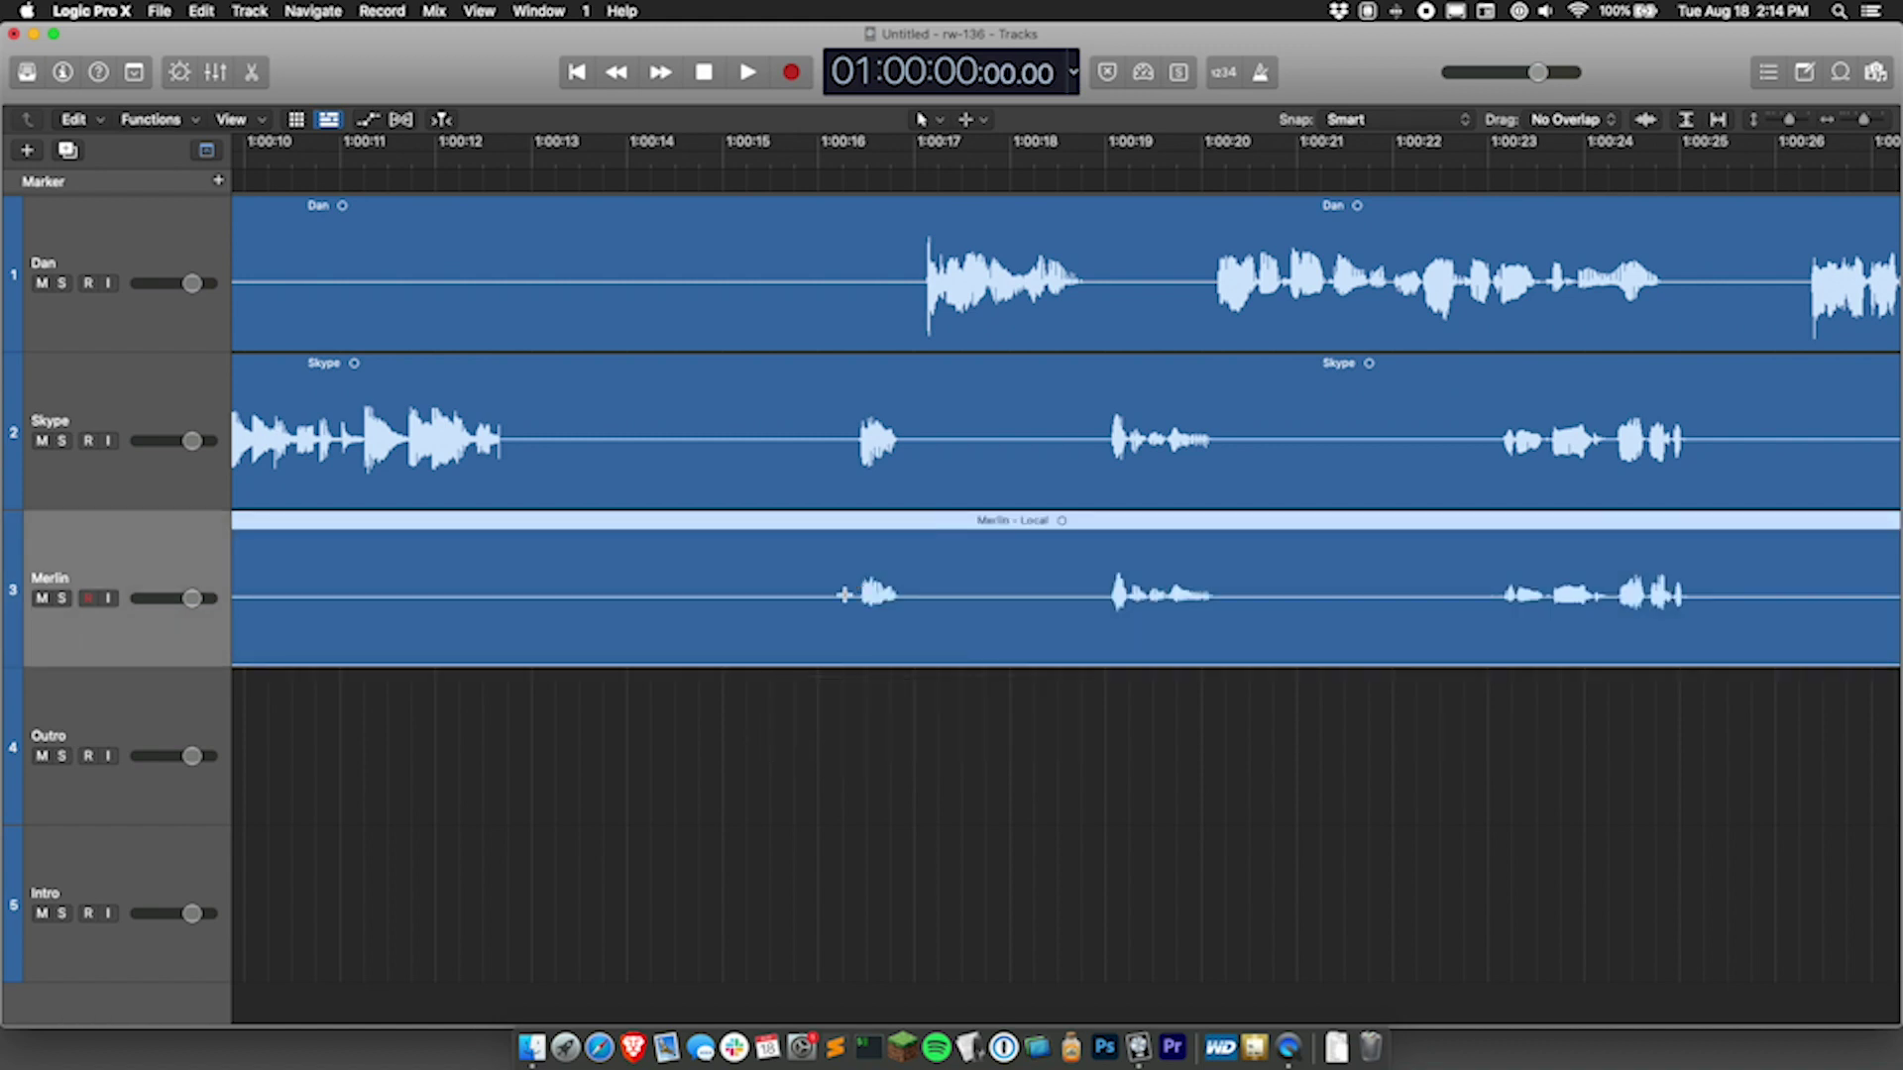
- Split off and delete the unwanted opening stretch from all three tracks
drag(841, 608, 518, 287)
click(683, 304)
key(Delete)
click(429, 374)
key(Delete)
ctrl+alt+click(752, 711)
ctrl+alt+click(752, 712)
ctrl+alt+click(754, 711)
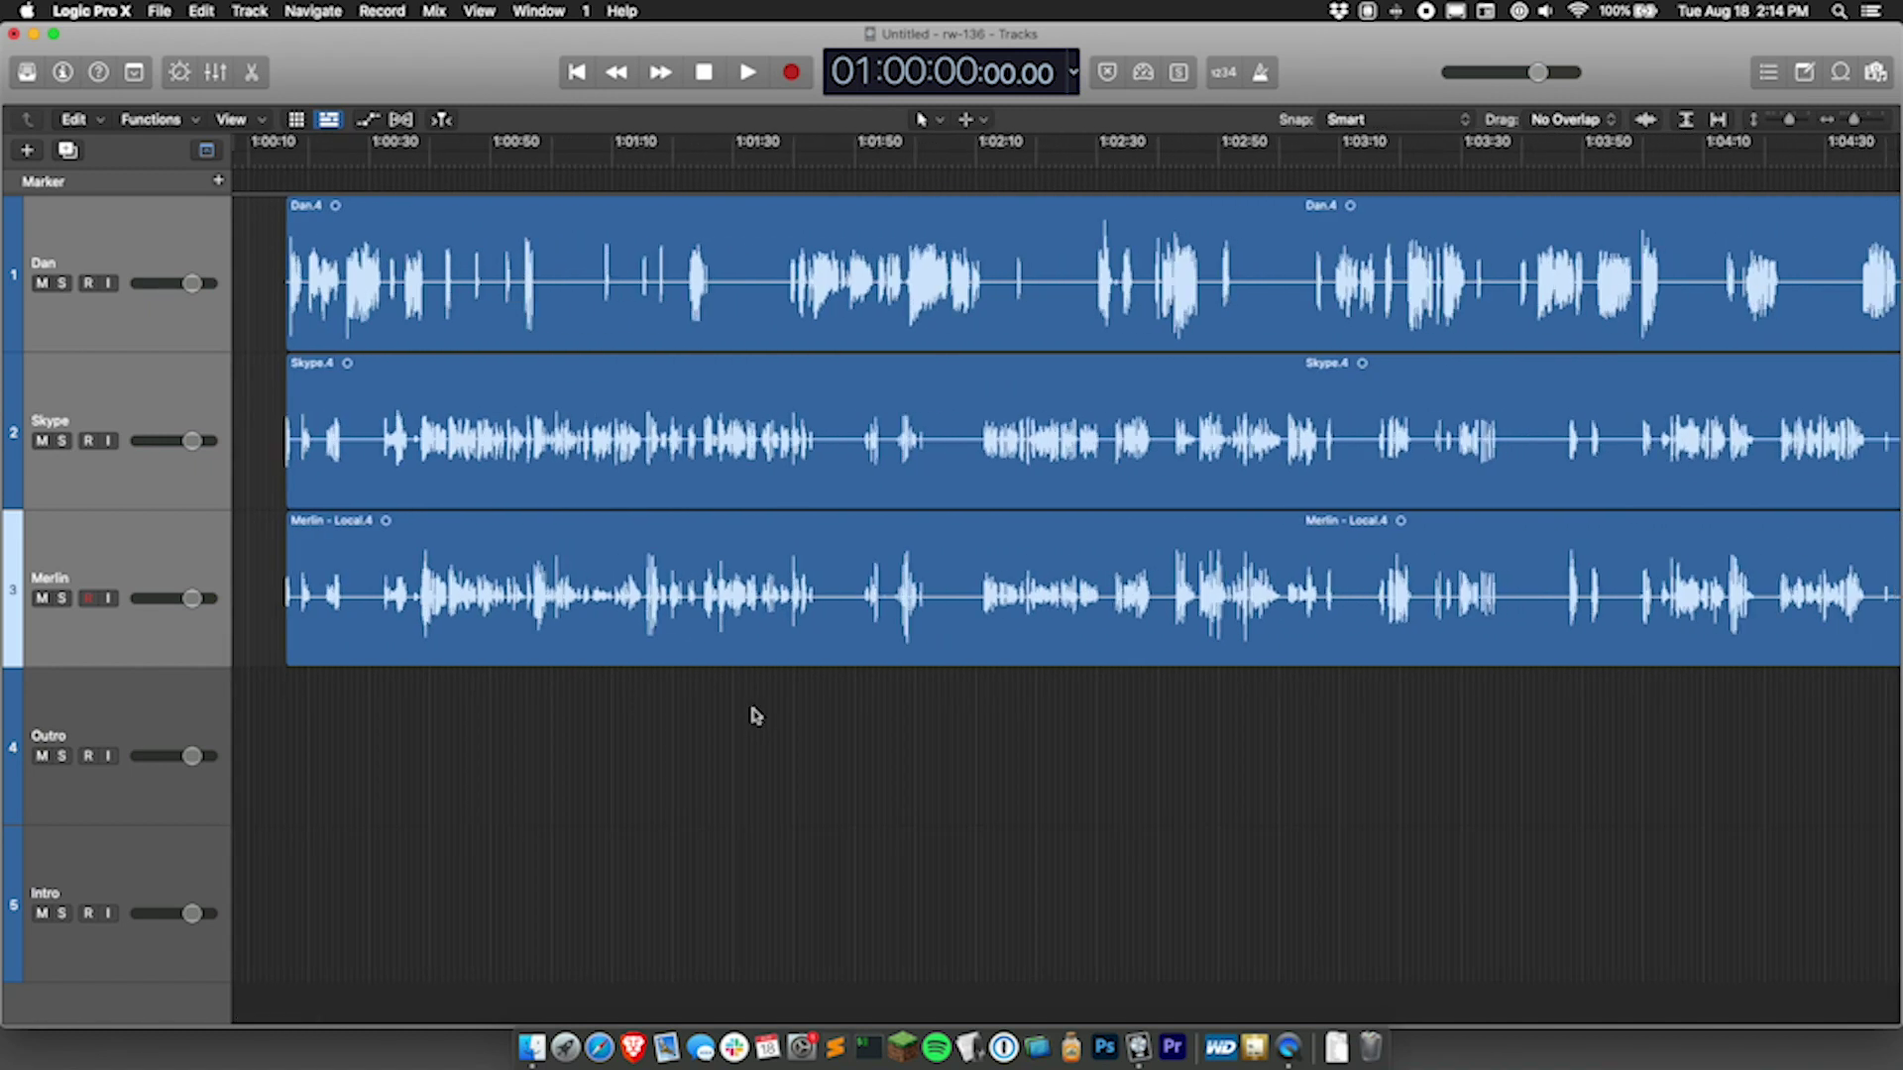
- Place the playhead at 1:05:26 and zoom out to survey the aligned tracks
scroll(755, 712, right, 10)
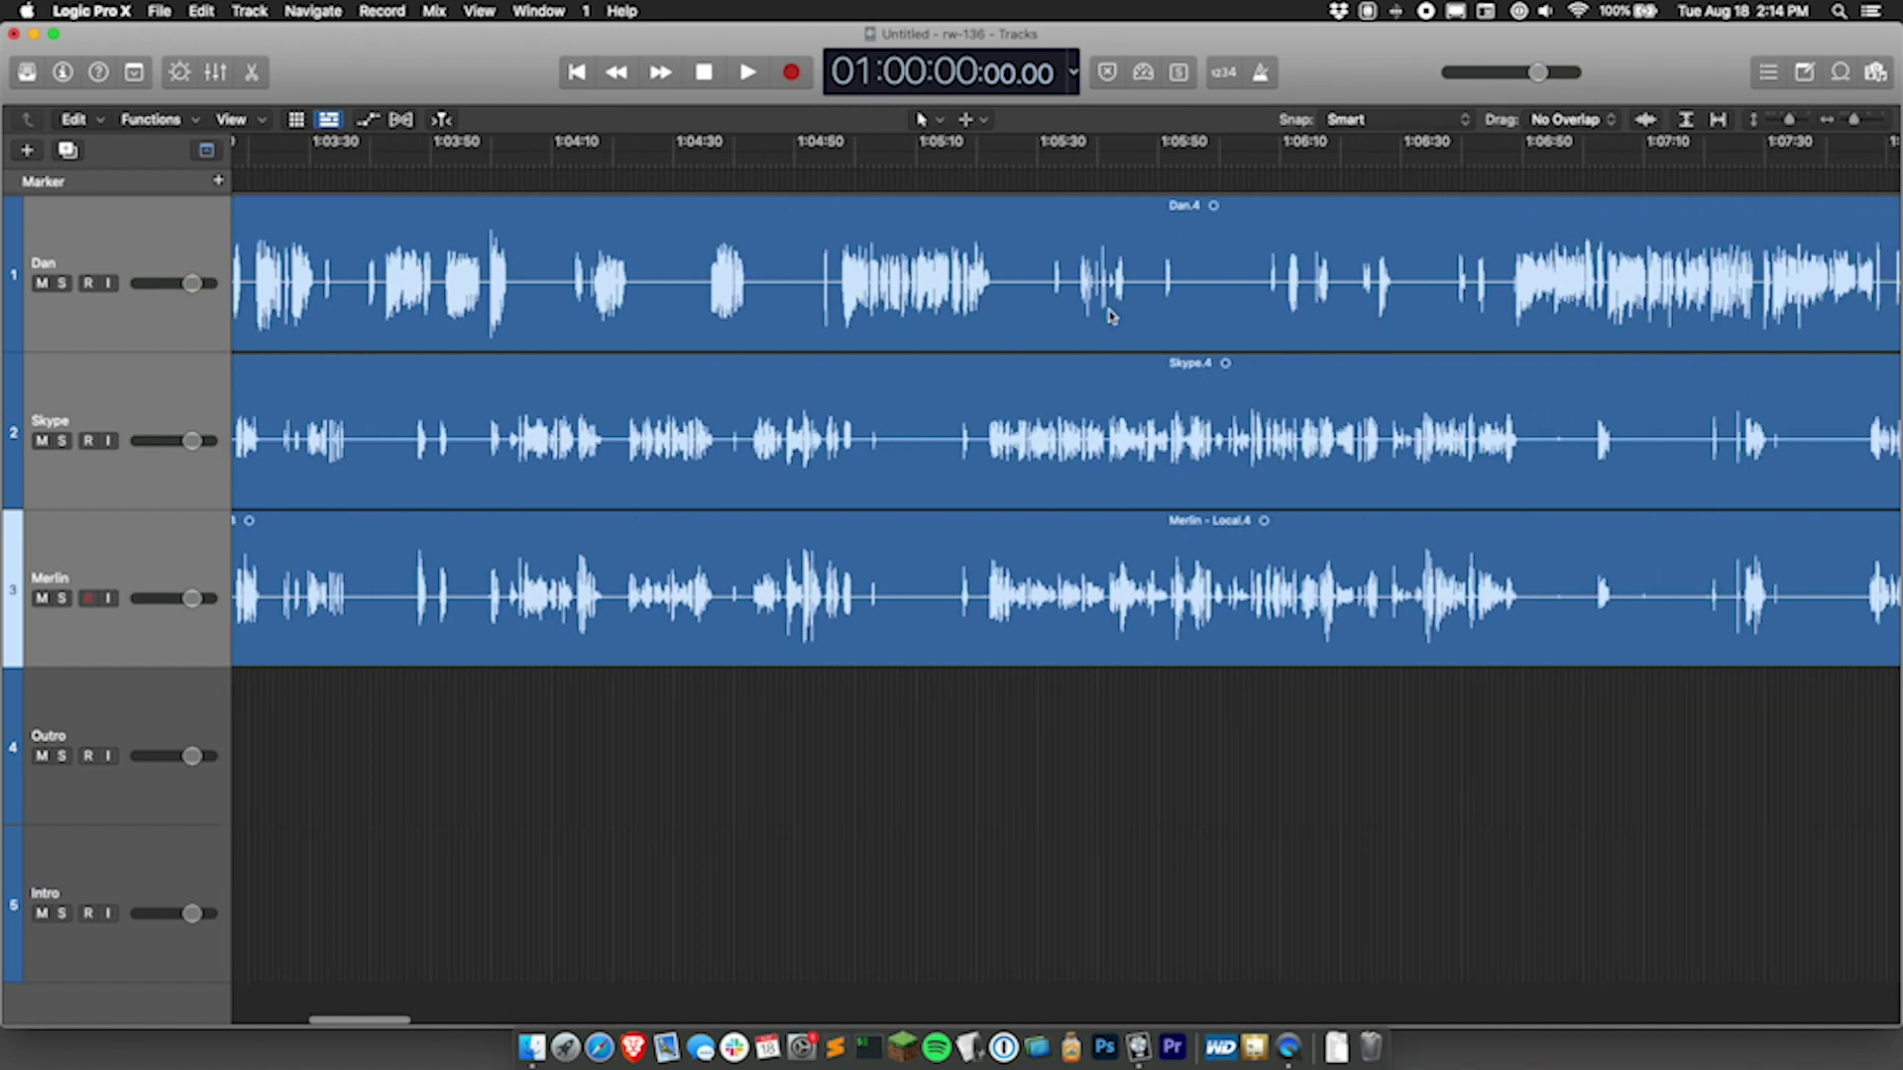
click(1016, 158)
key(super+Right)
key(super+Right)
key(super+Left)
key(super+Left)
key(super+Left)
key(super+Left)
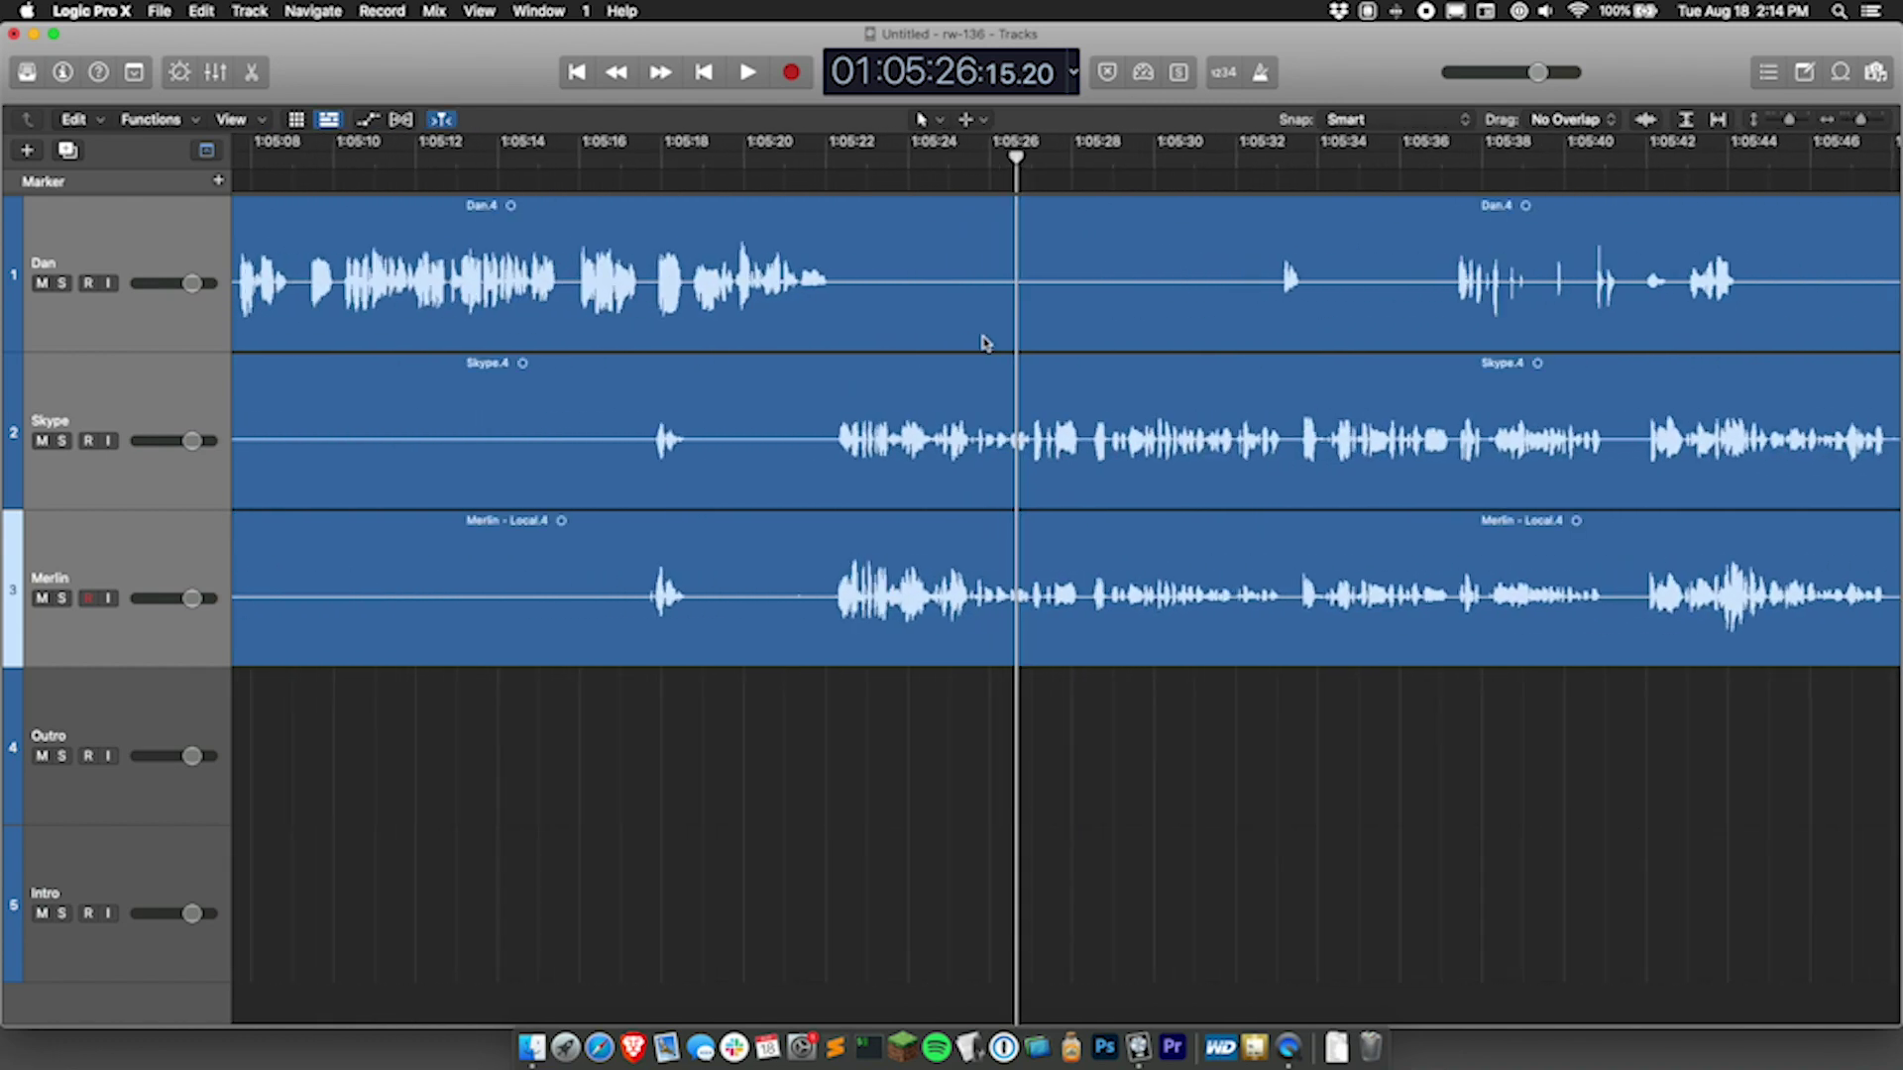
key(super+Left)
key(super+Left)
key(super+Left)
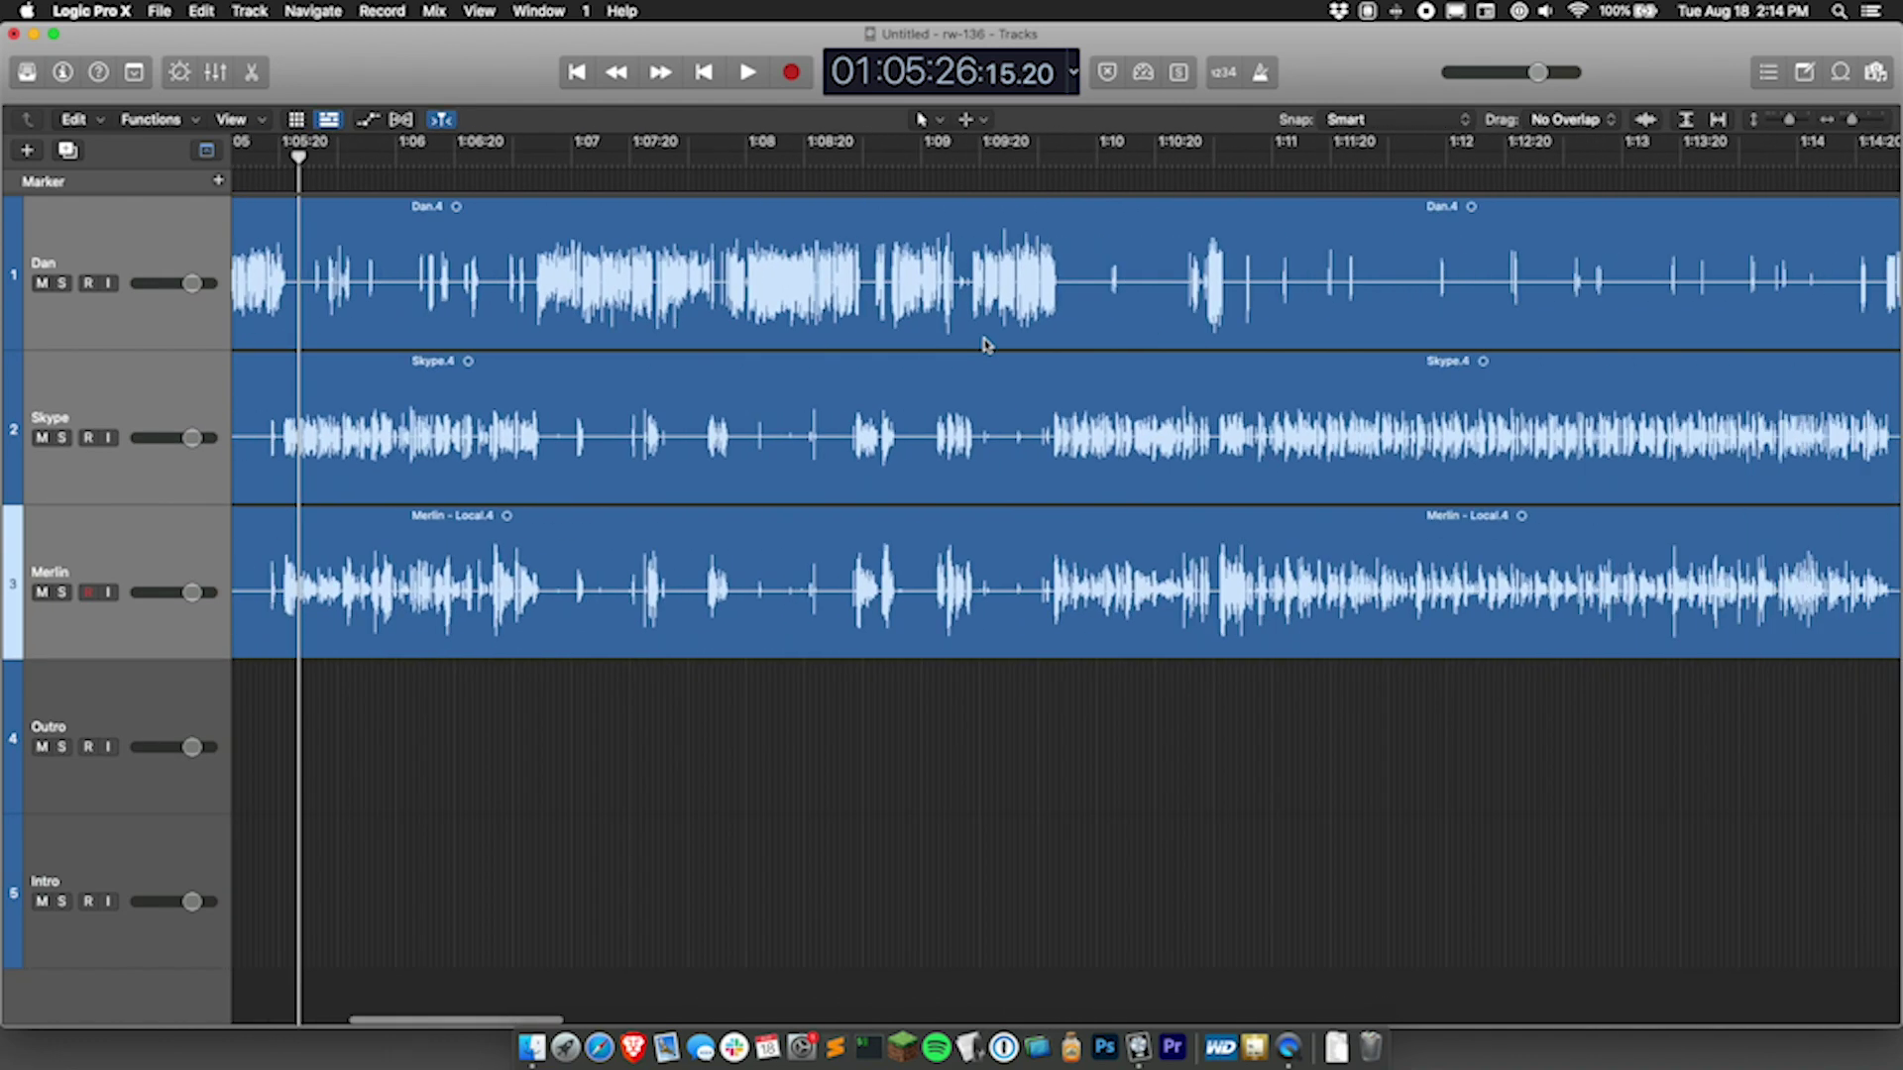
- Move the playhead to 1:48:19 and zoom in closely around it
click(1554, 162)
key(super+Right)
key(super+Right)
key(super+Right)
key(super+Right)
key(super+Right)
key(super+Right)
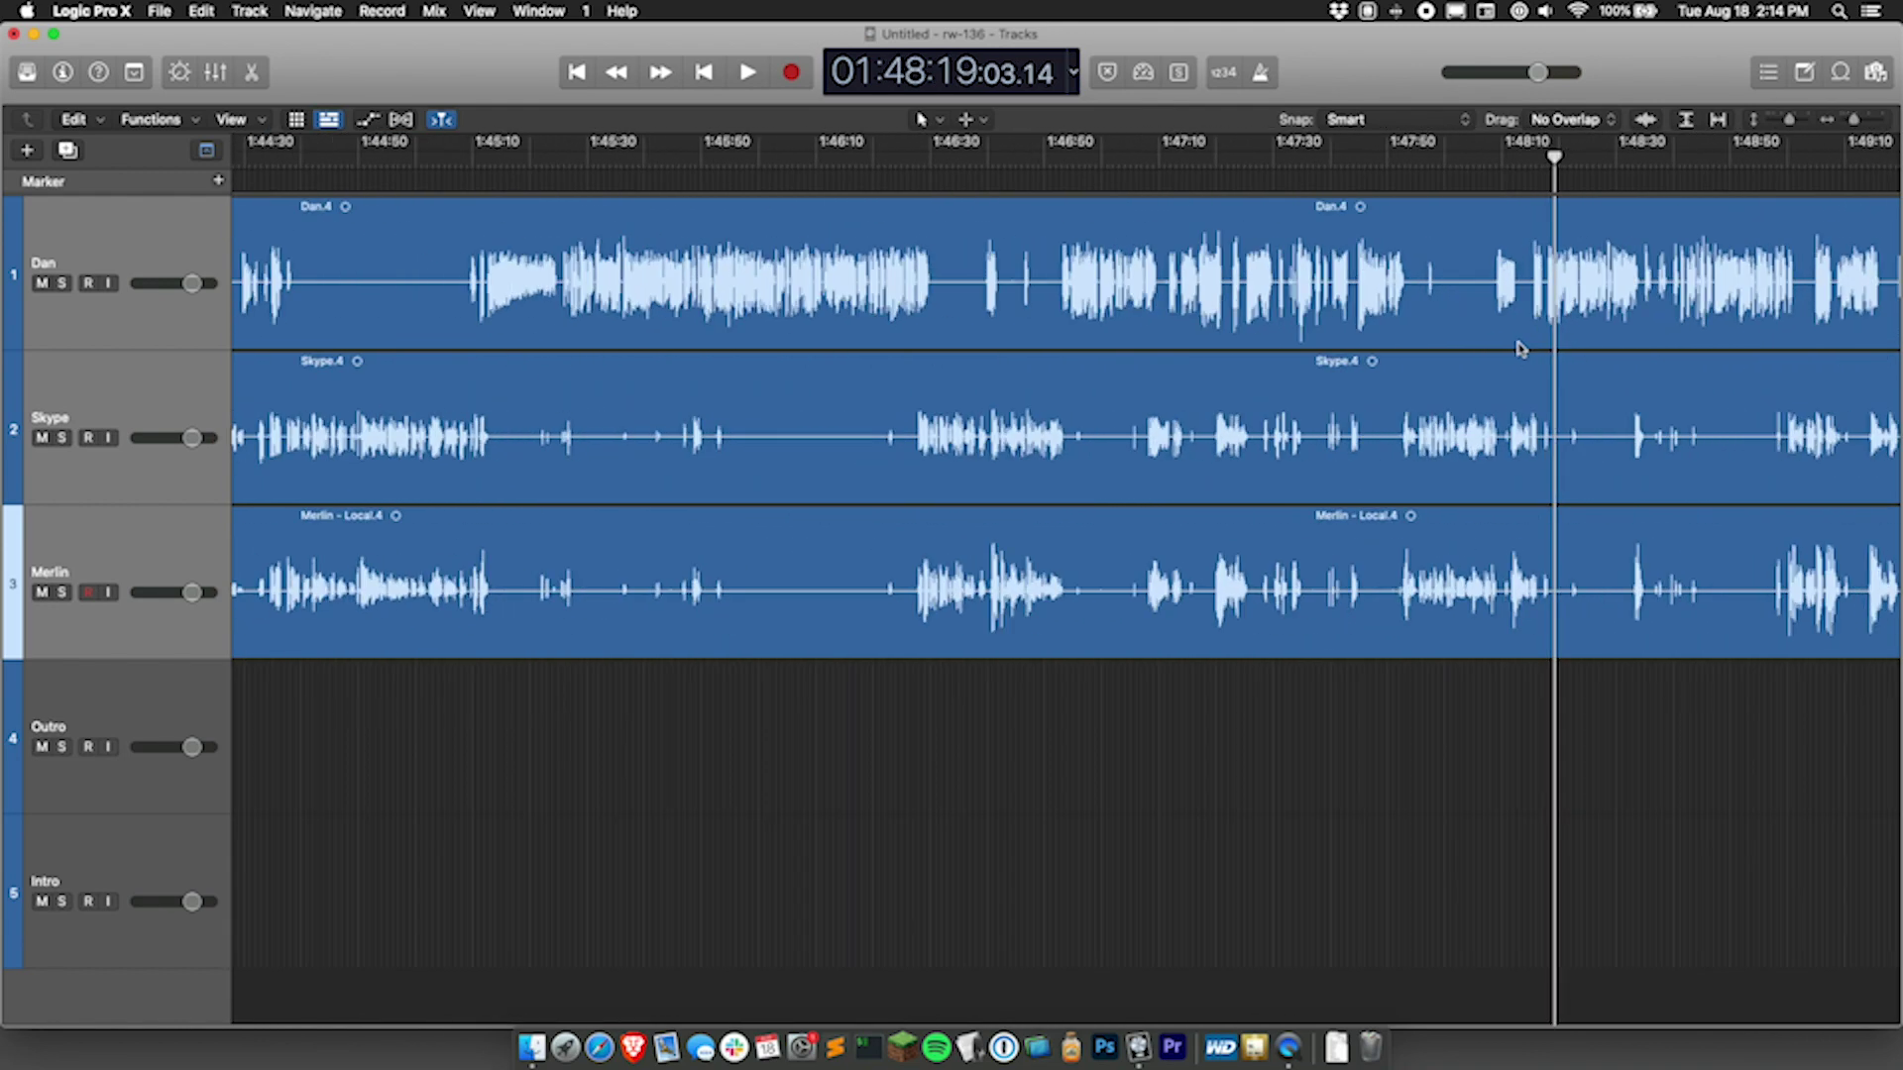
key(super+Right)
key(super+Right)
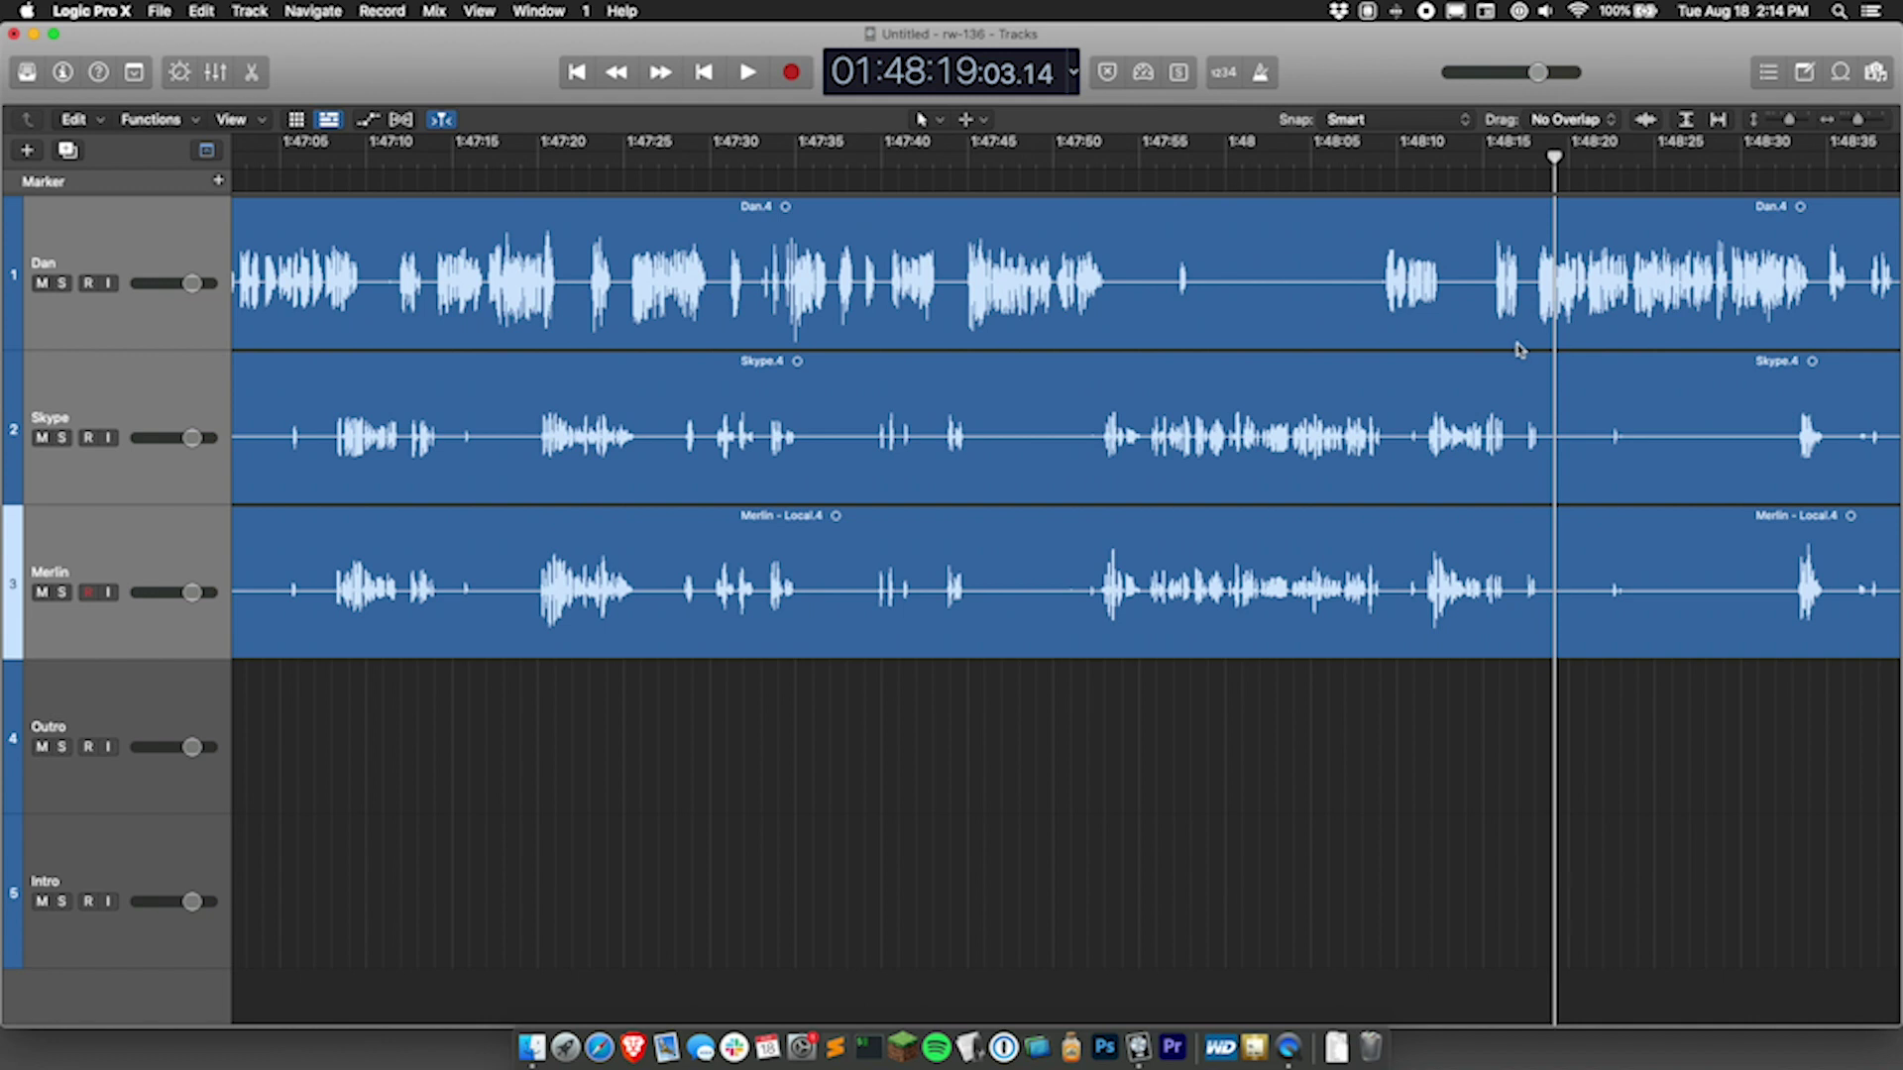
scroll(1517, 349, right, 10)
key(super+Right)
key(super+Right)
scroll(1020, 436, right, 5)
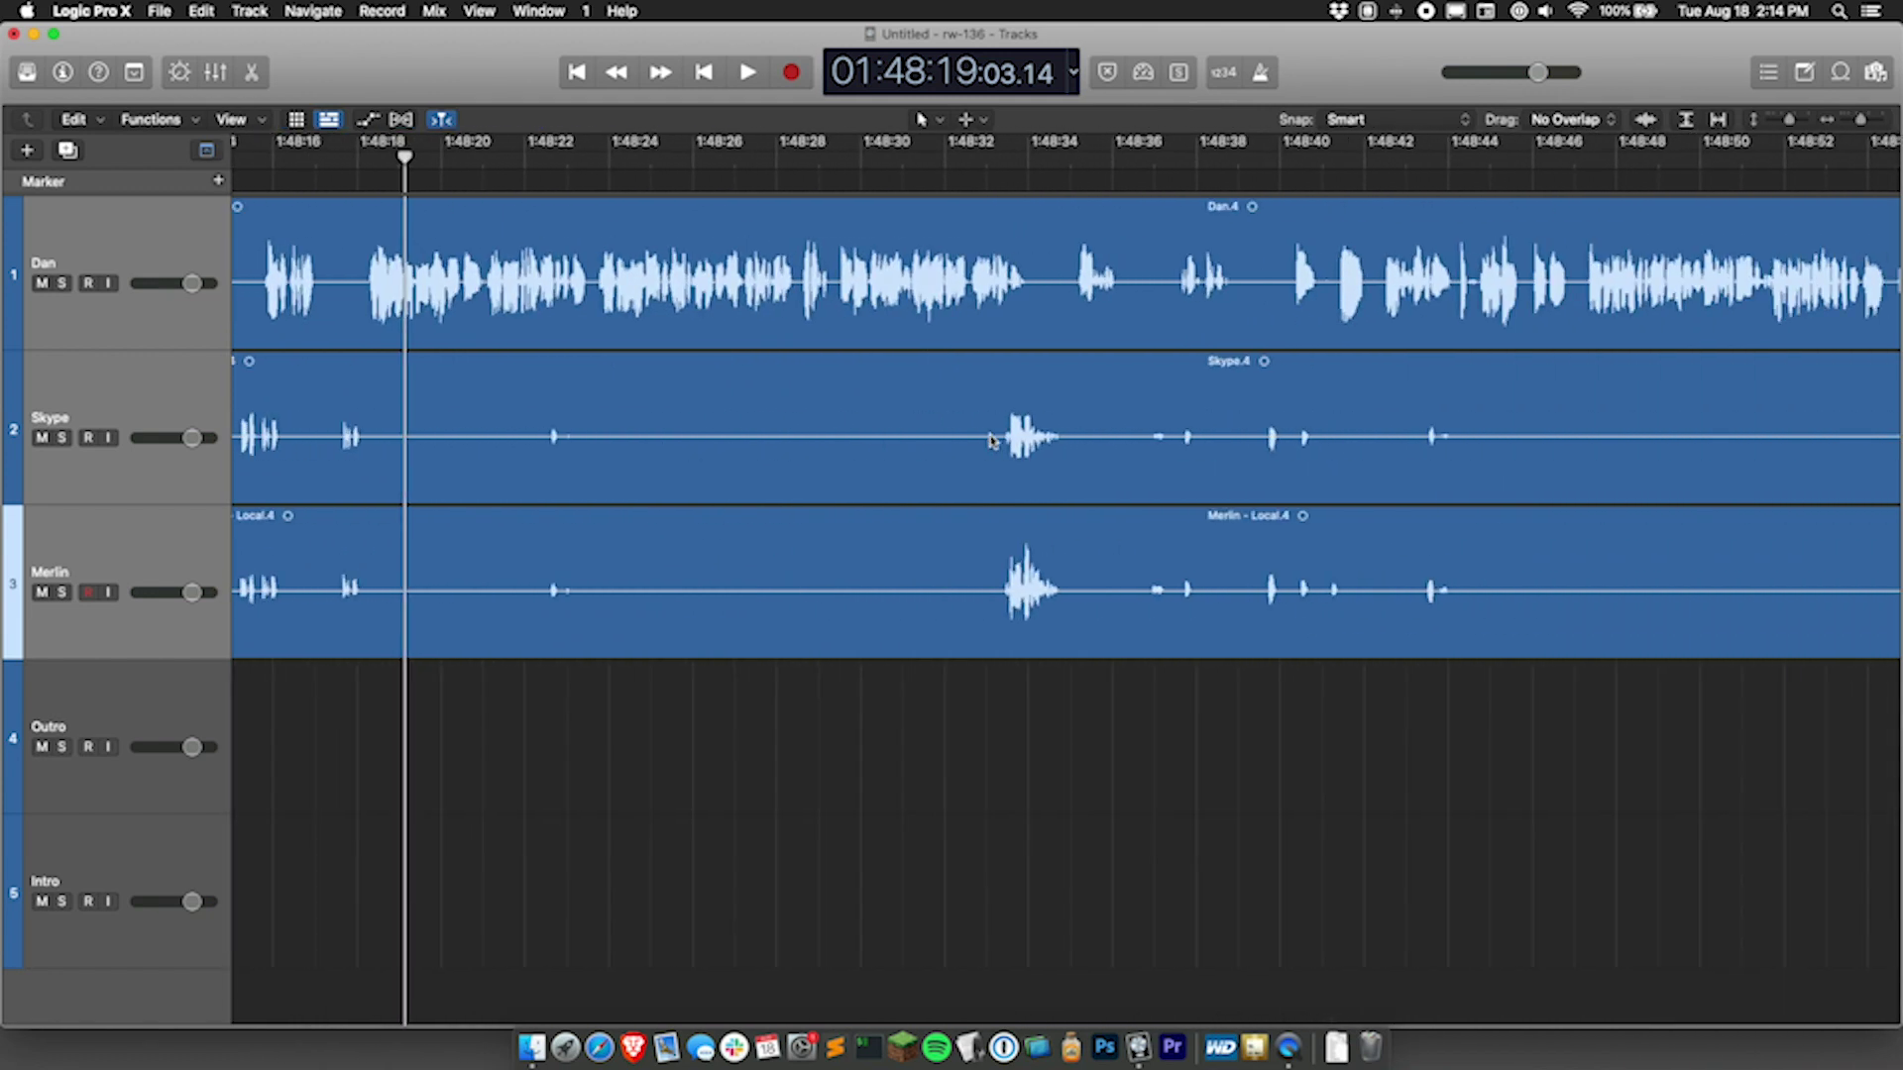
- Cut a short stretch from the Skype and Merlin tracks and realign the later Merlin region
drag(960, 615, 730, 466)
click(816, 437)
key(Delete)
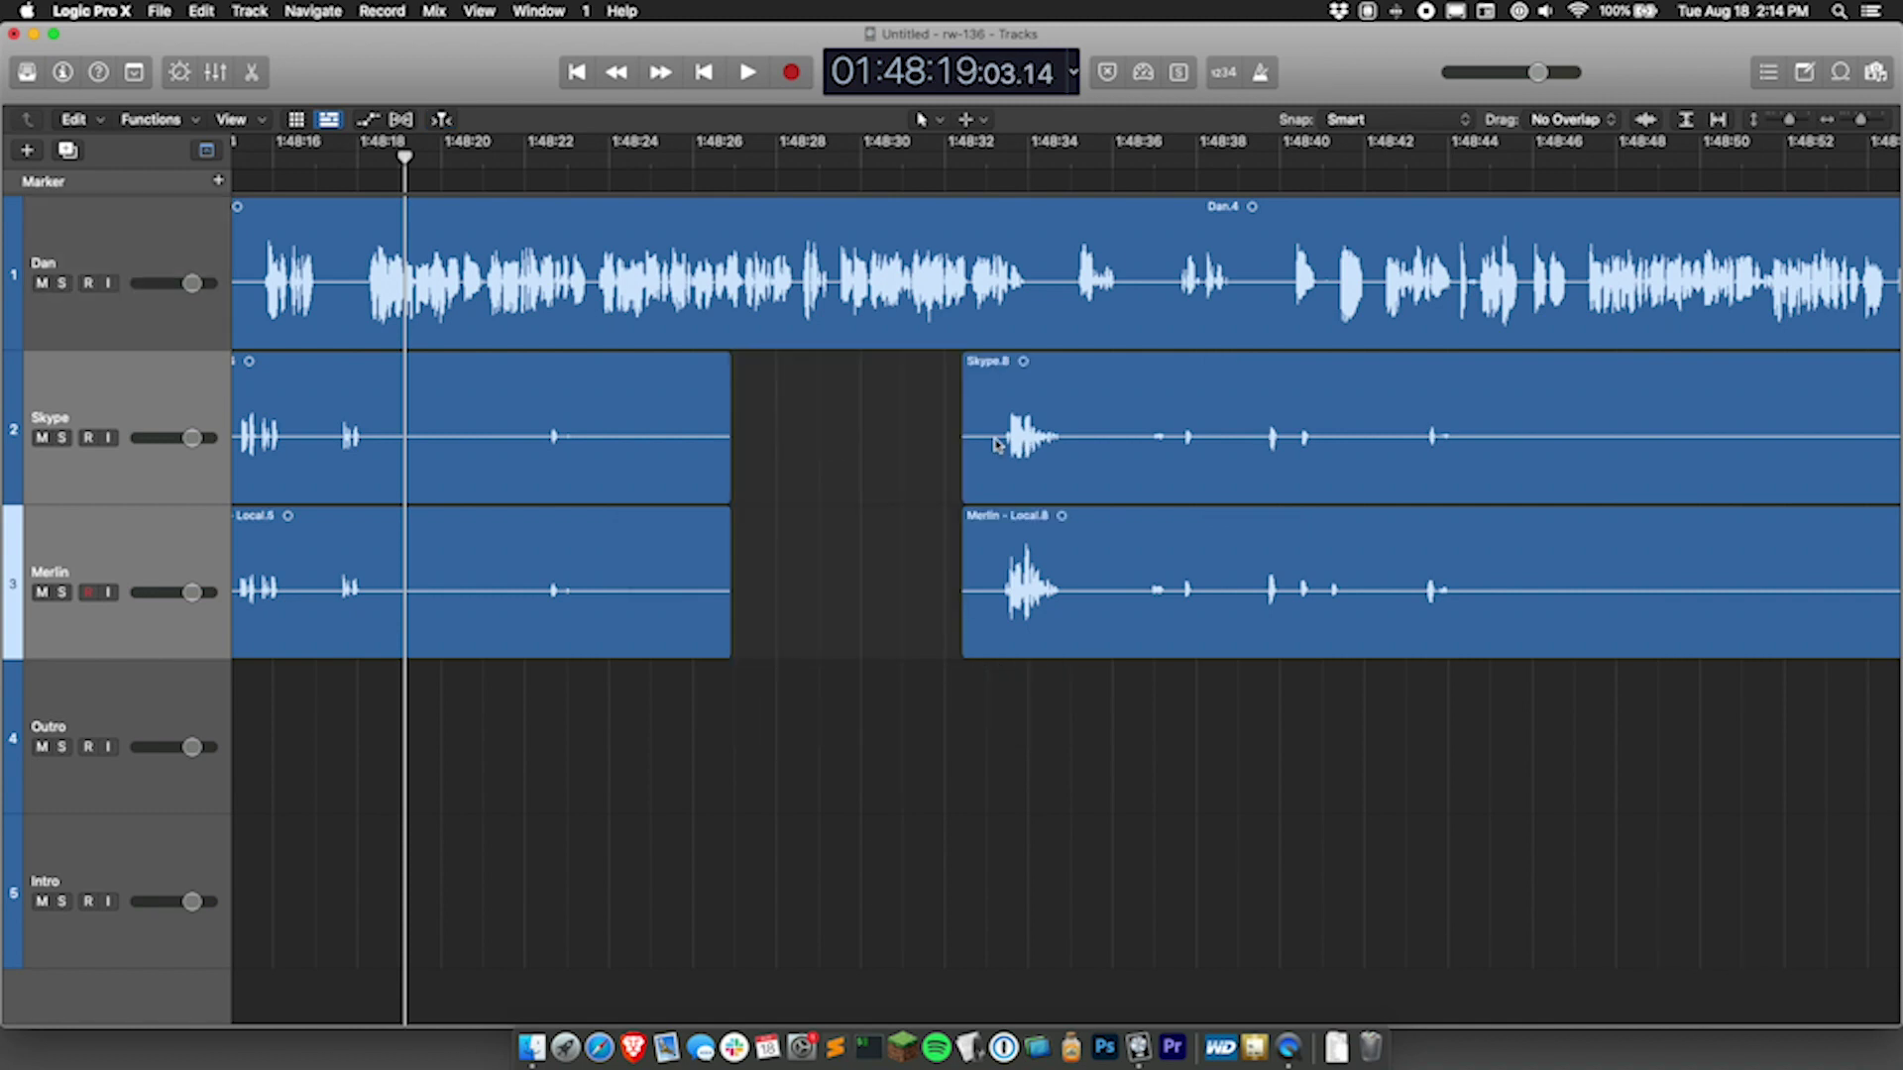
click(1058, 536)
key(super+Right)
key(super+Right)
key(super+Right)
drag(1127, 520, 1128, 520)
key(super+Left)
key(super+Left)
key(super+Left)
key(super+Left)
- Play from 02:06:07, then split and delete everything past Dan's end on all three tracks
click(1725, 161)
key(space)
key(space)
key(super+Right)
key(super+Right)
key(super+Right)
key(super+Right)
key(super+Right)
key(super+Right)
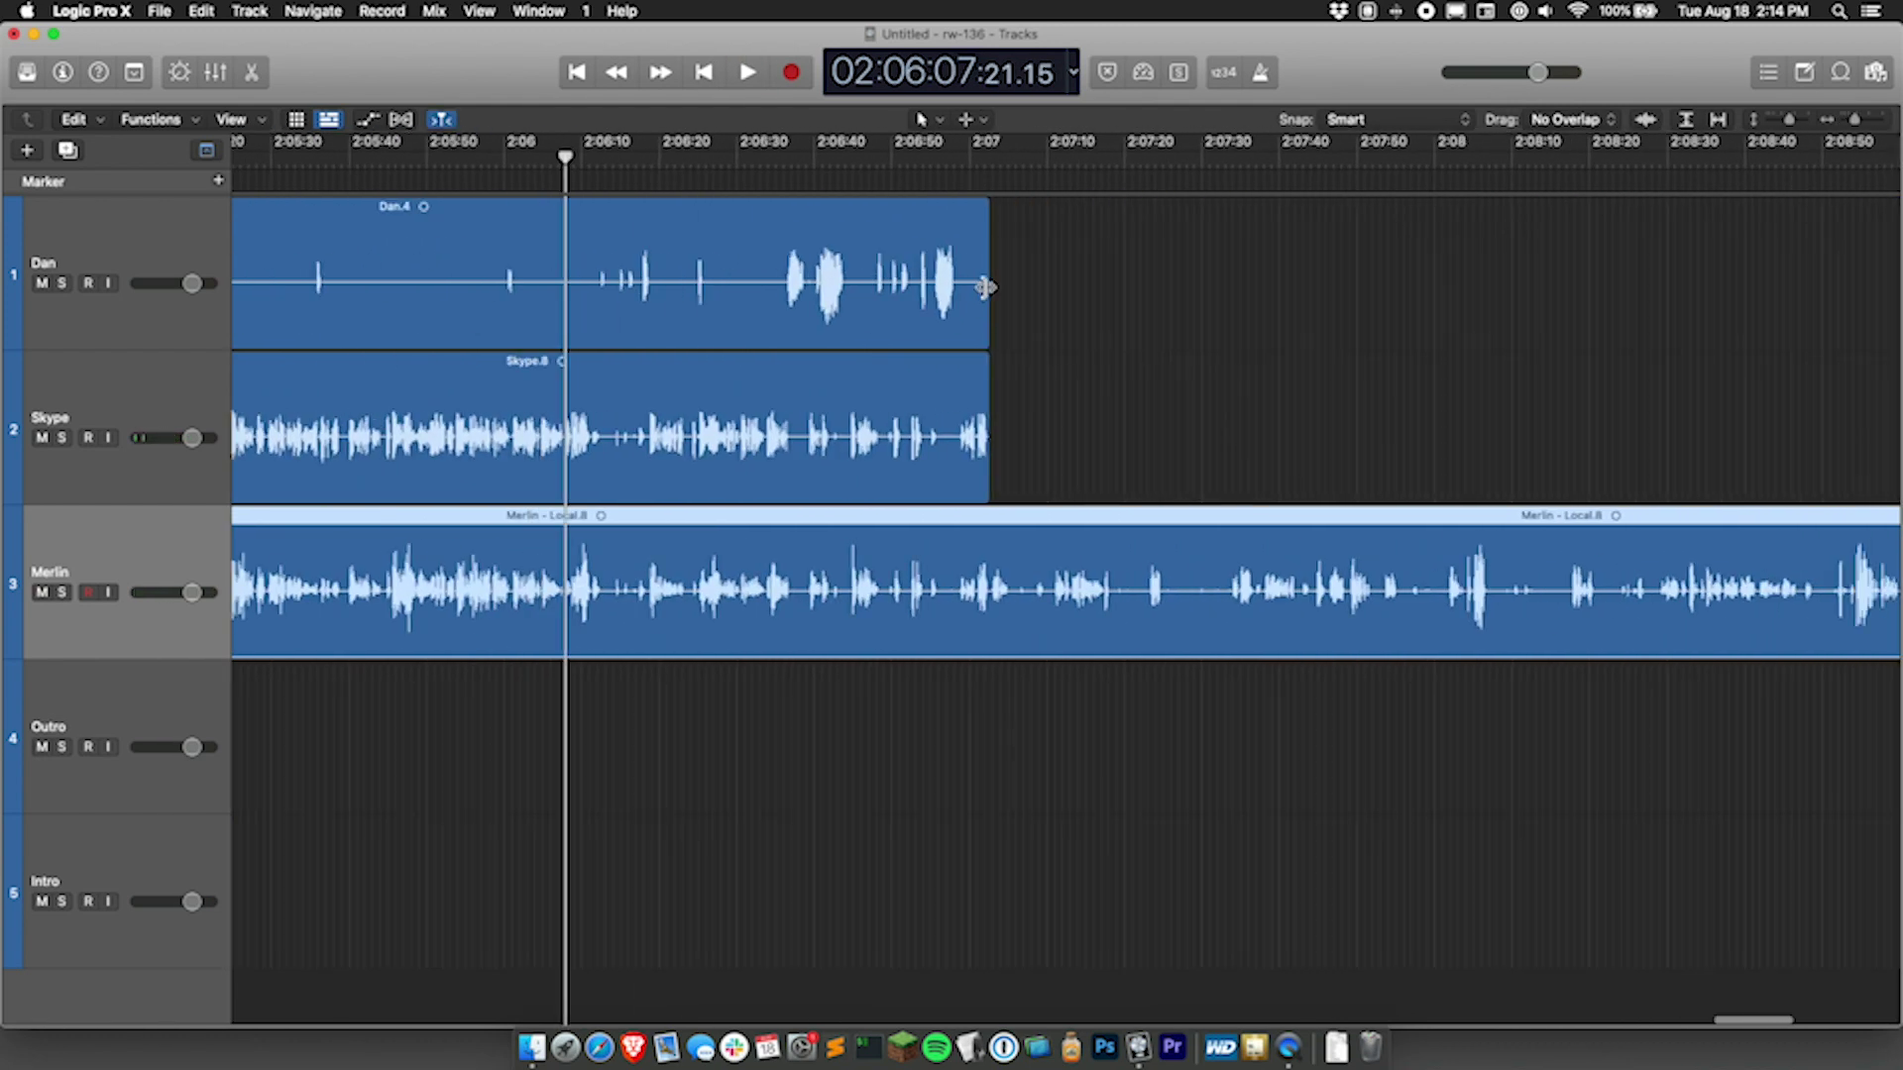
drag(957, 275, 1128, 634)
click(1061, 604)
key(Delete)
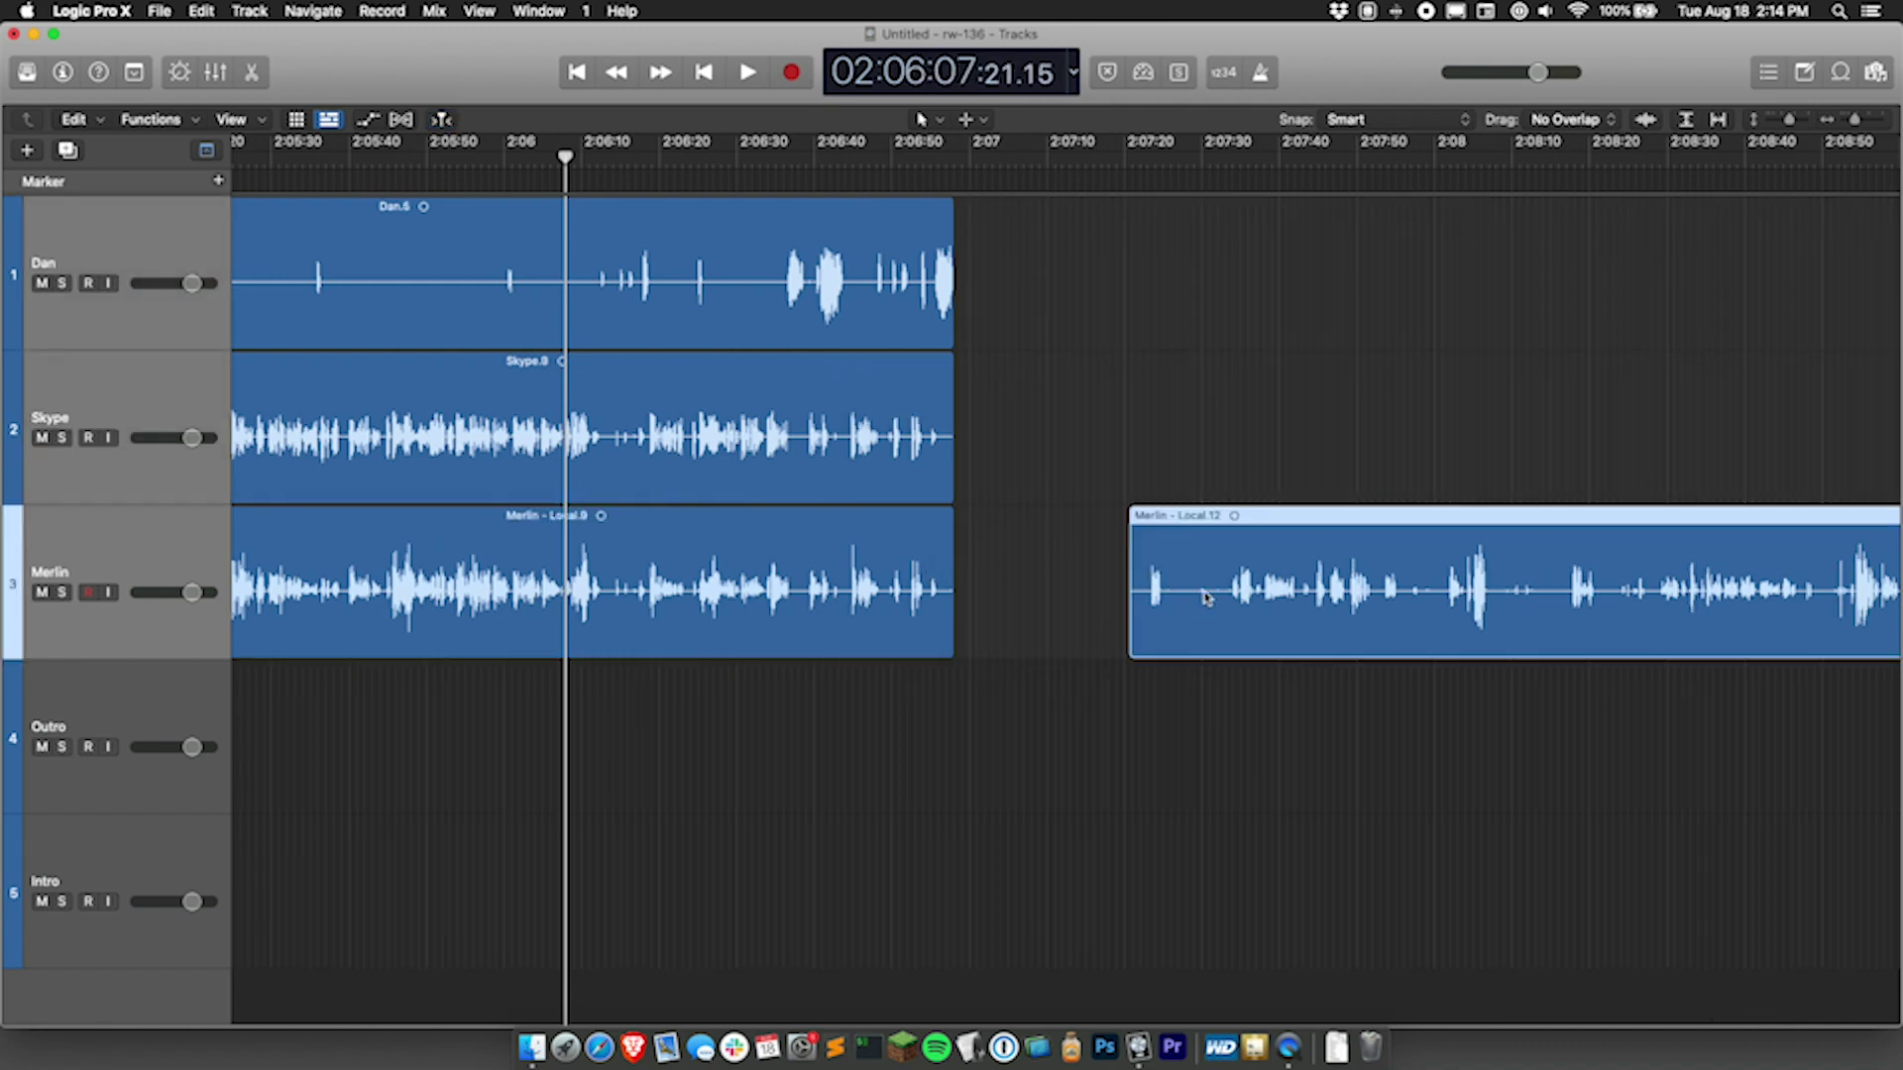
key(Delete)
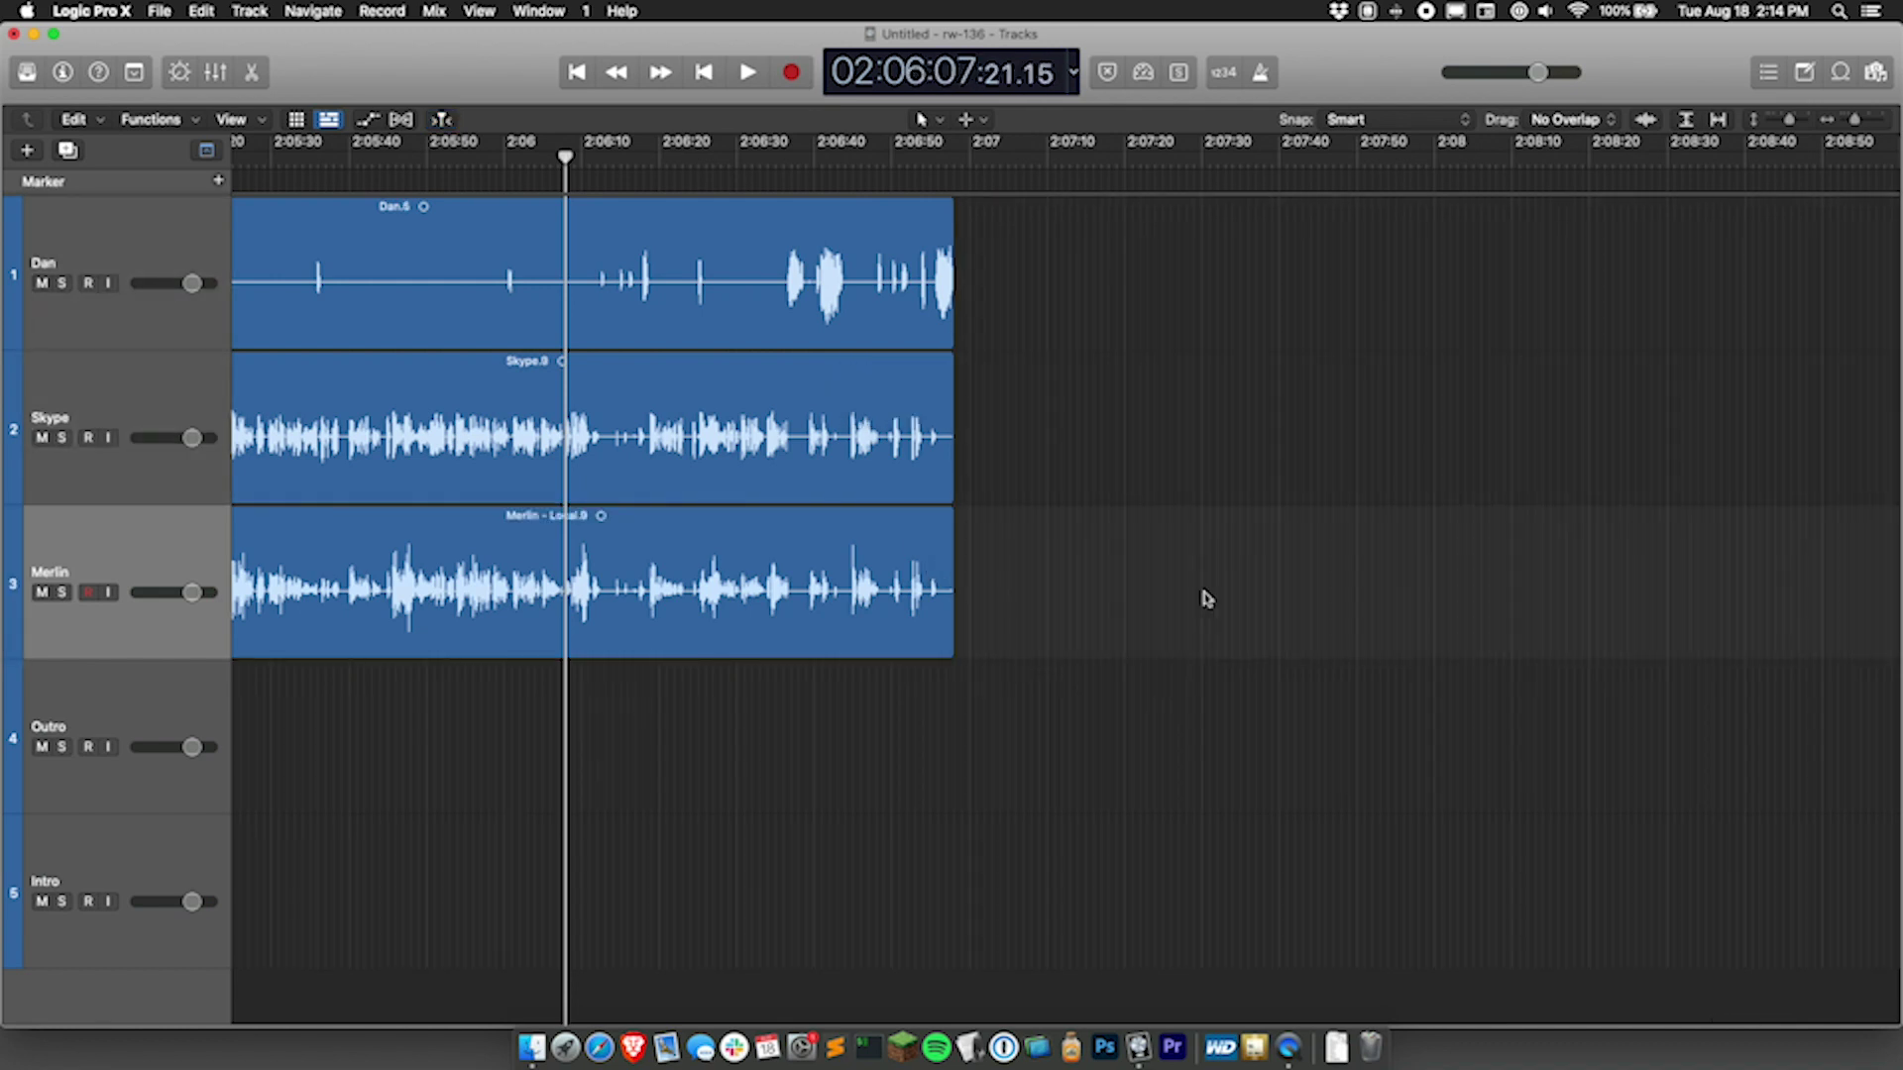